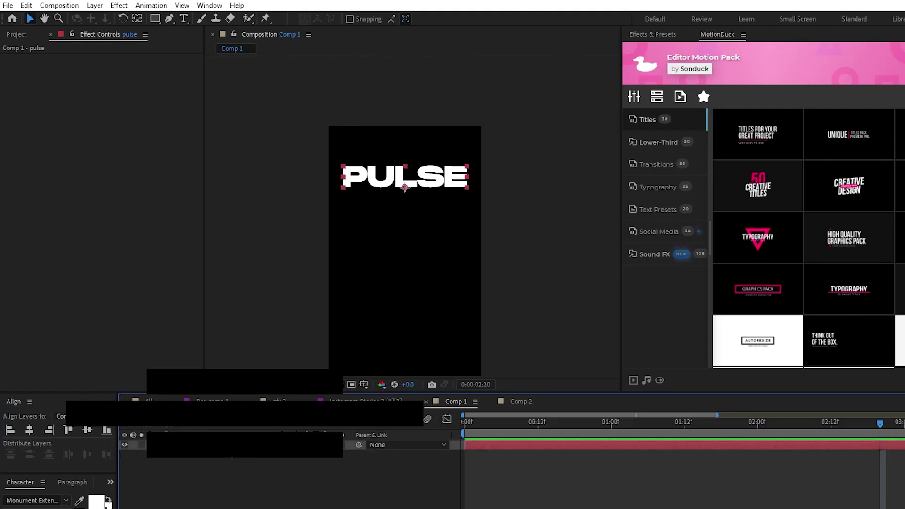
- Apply the 4-Color Gradient and Glow effects to the pulse text layer
{"action": "left_click", "coordinate": [117, 6]}
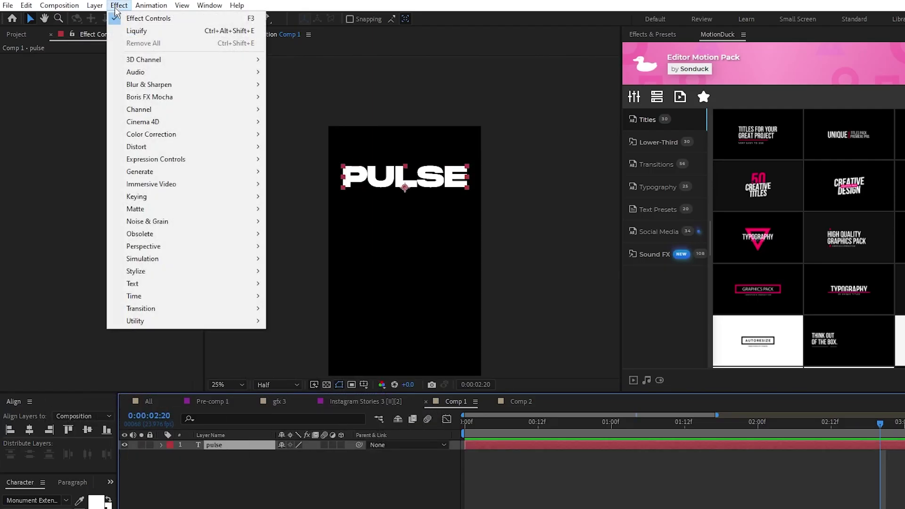
{"action": "mouse_move", "coordinate": [182, 176]}
{"action": "left_click", "coordinate": [362, 176]}
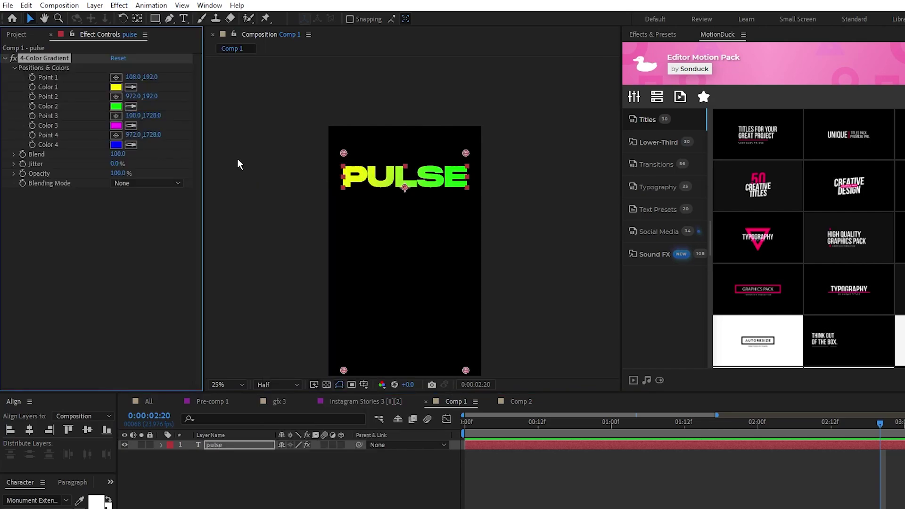
{"action": "left_click", "coordinate": [119, 5]}
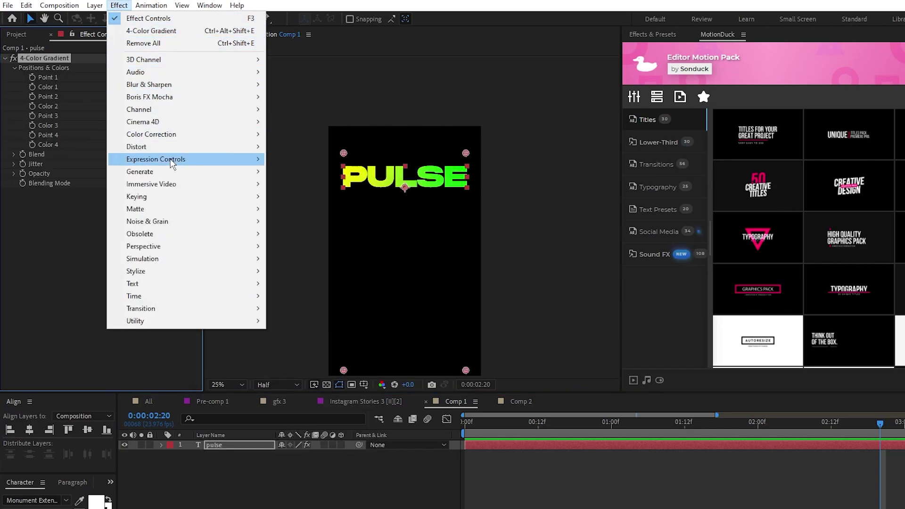
{"action": "mouse_move", "coordinate": [215, 271]}
{"action": "left_click", "coordinate": [290, 470]}
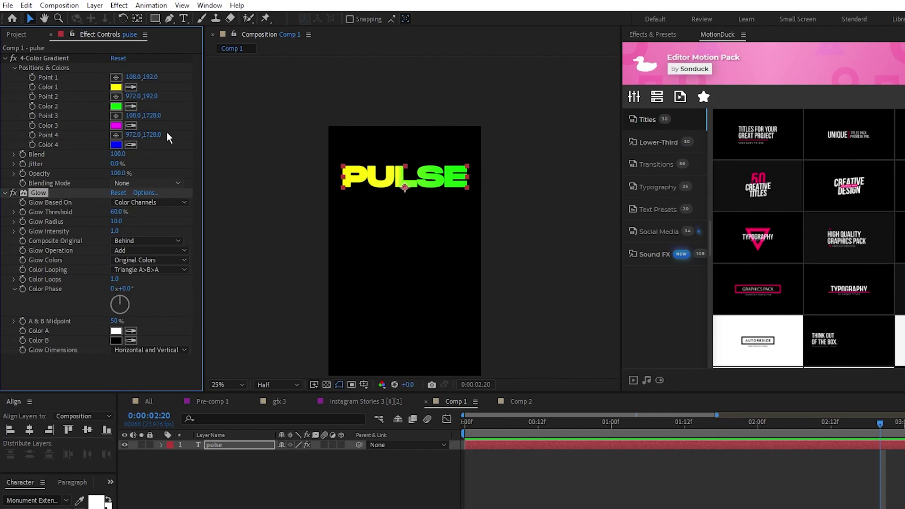
- Set the gradient's four colors to sampled pink, purple, blue and turquoise, in that order
{"action": "left_click", "coordinate": [131, 87]}
{"action": "left_click", "coordinate": [757, 238]}
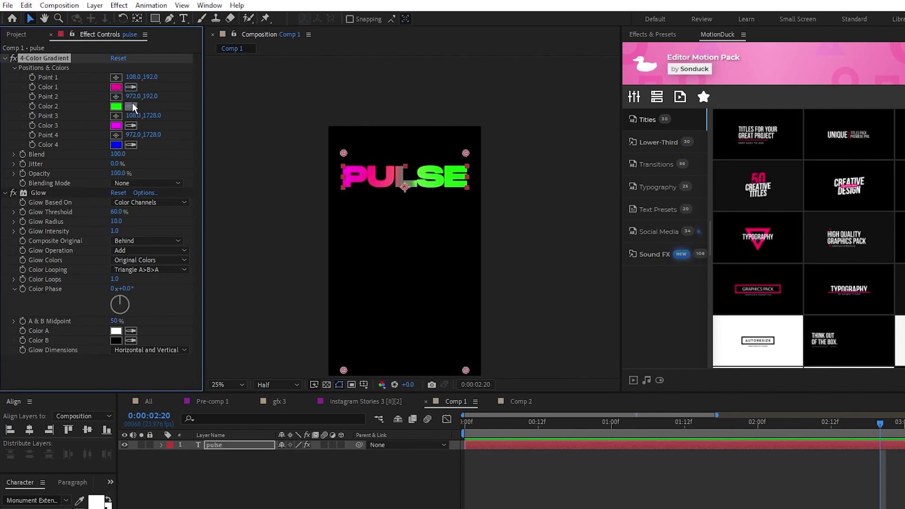
{"action": "left_click", "coordinate": [131, 106]}
{"action": "left_click", "coordinate": [186, 400]}
{"action": "left_click", "coordinate": [132, 125]}
{"action": "left_click", "coordinate": [115, 507]}
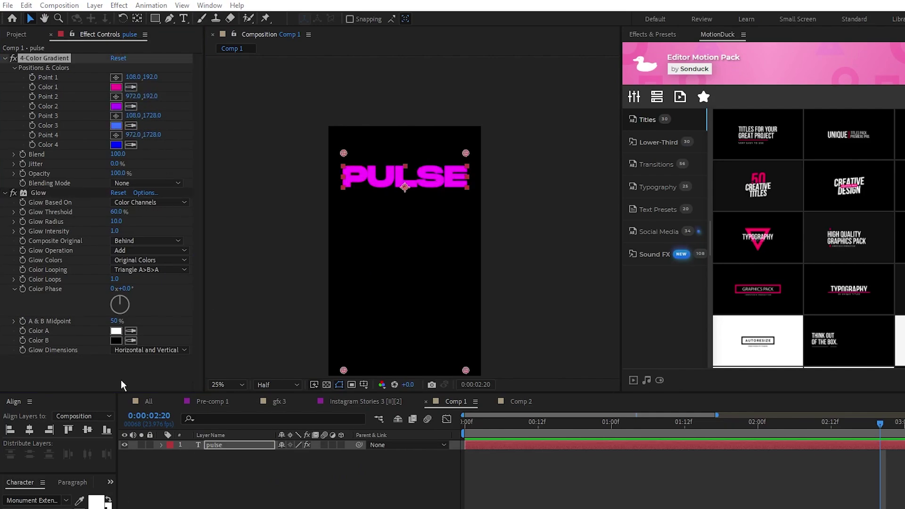
{"action": "left_click", "coordinate": [131, 145]}
{"action": "left_click", "coordinate": [116, 507]}
- Place gradient Point 1 above the P at 272, 196 and Point 2 below the U at 428, 508
{"action": "left_click", "coordinate": [116, 77]}
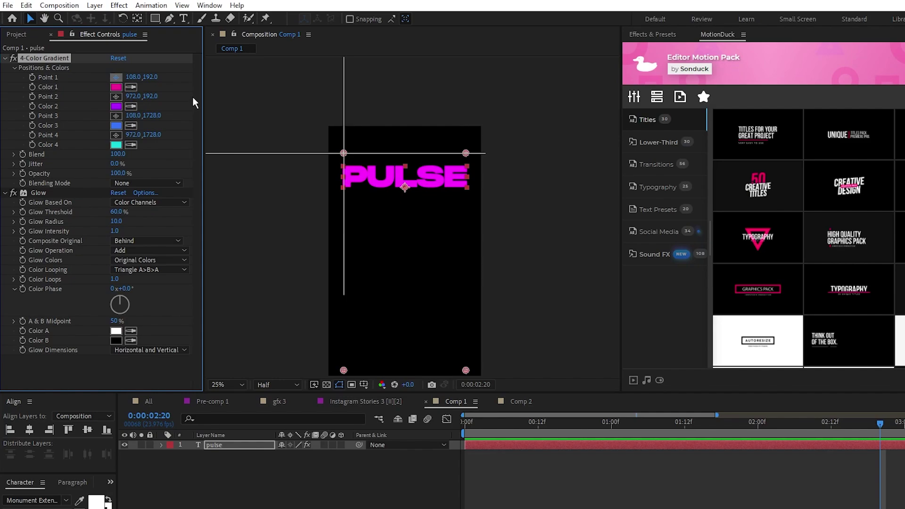
{"action": "left_click", "coordinate": [367, 153]}
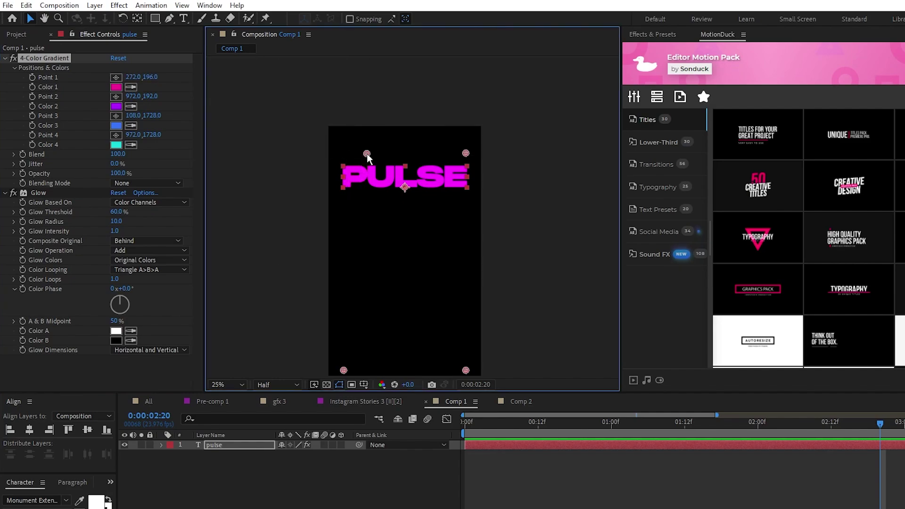
{"action": "left_click", "coordinate": [115, 97]}
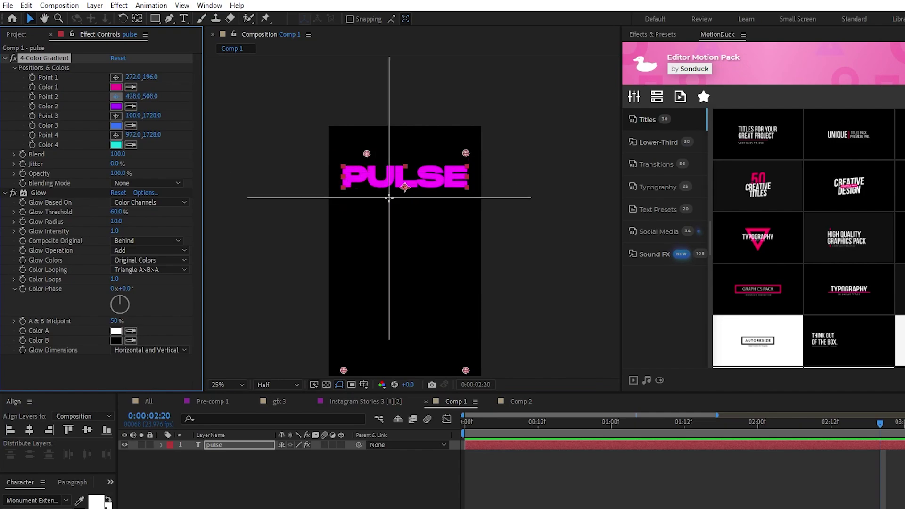
{"action": "left_click", "coordinate": [389, 197]}
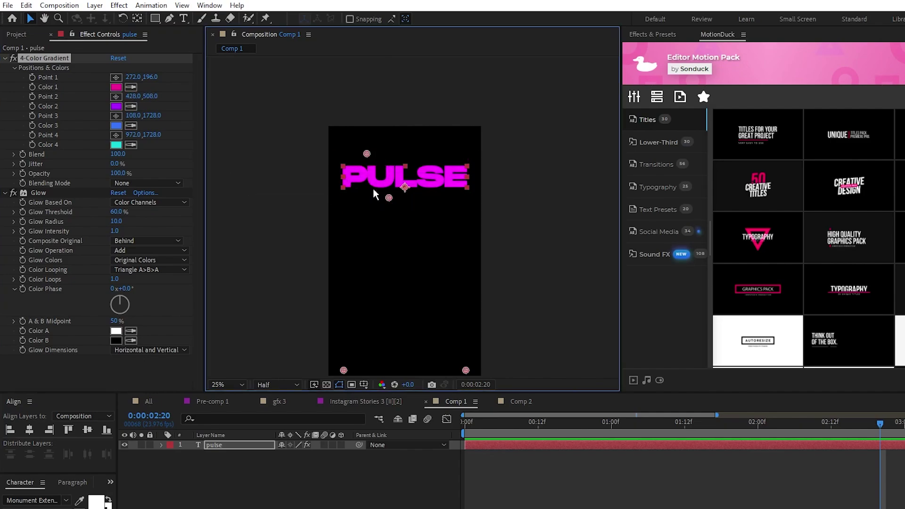
- Place gradient Point 3 above the S at 712, 184 and Point 4 below the SE at 824, 504
{"action": "left_click", "coordinate": [115, 115]}
{"action": "left_click", "coordinate": [429, 152]}
{"action": "left_click", "coordinate": [130, 144]}
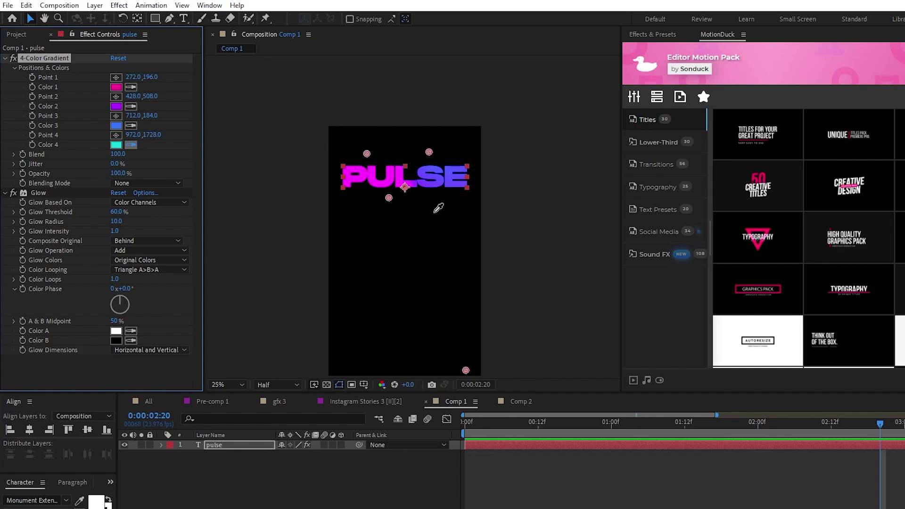
{"action": "left_click", "coordinate": [116, 134]}
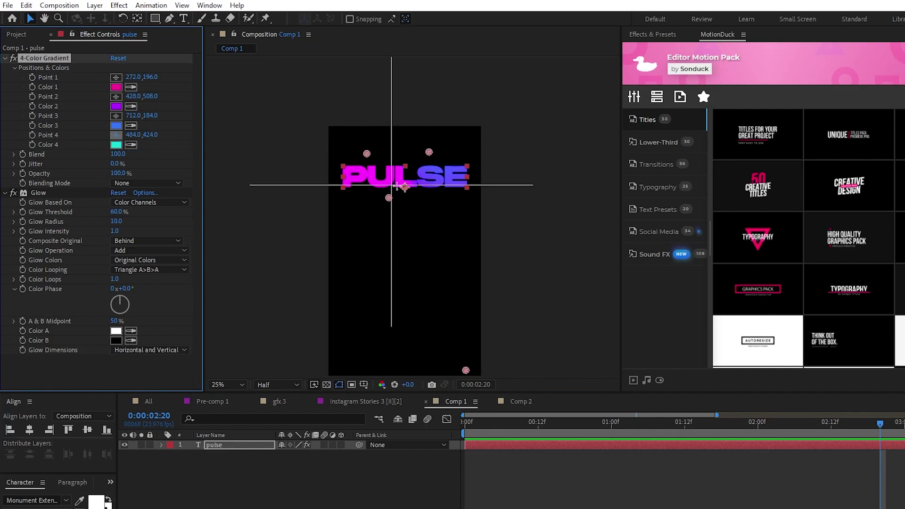
{"action": "left_click", "coordinate": [445, 198]}
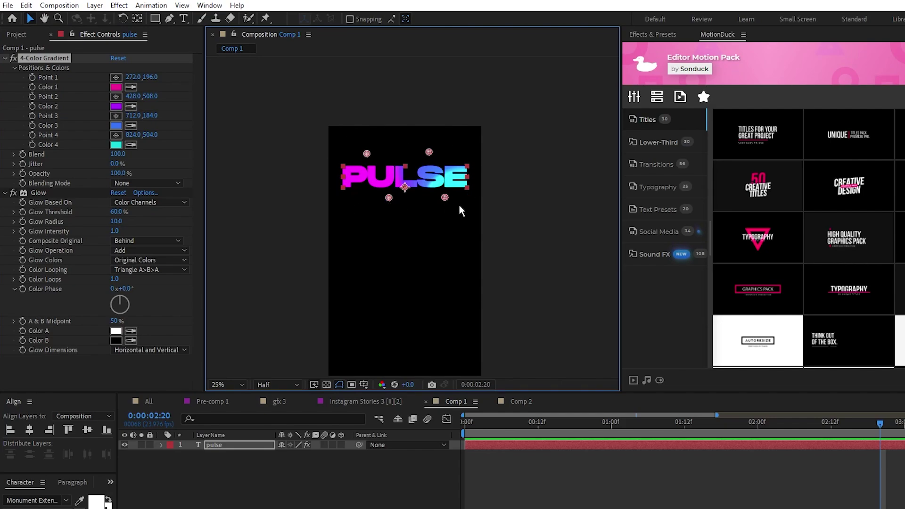
- Set the Glow effect's radius to 300 and its intensity to 1.5
{"action": "left_click", "coordinate": [115, 221]}
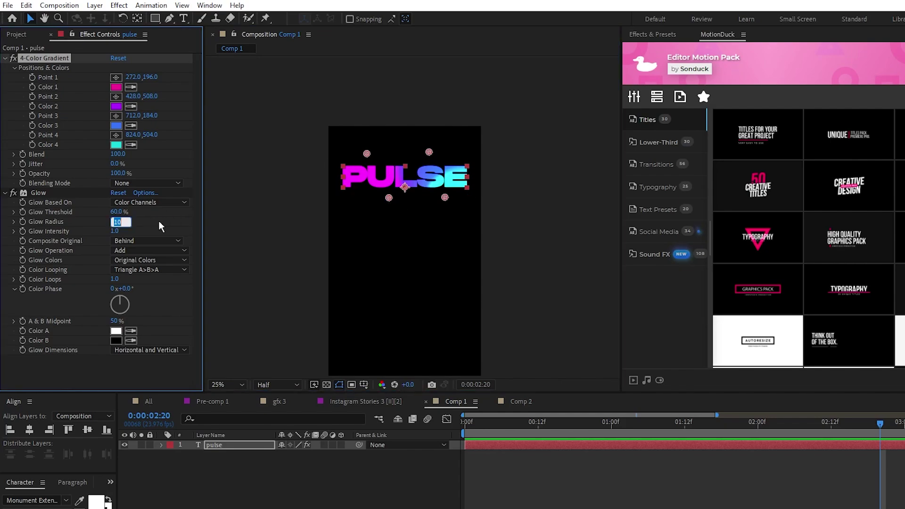
{"action": "key", "text": "Return"}
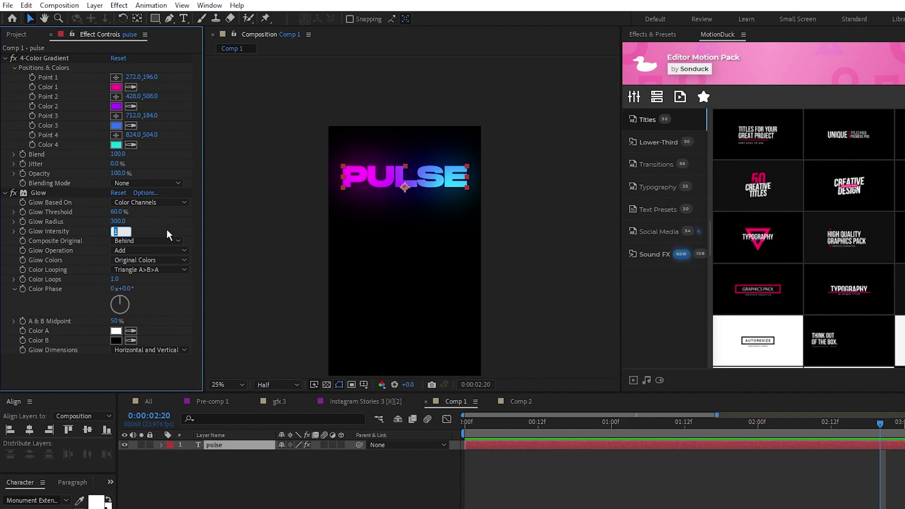
{"action": "type", "text": "1.5"}
{"action": "key", "text": "Return"}
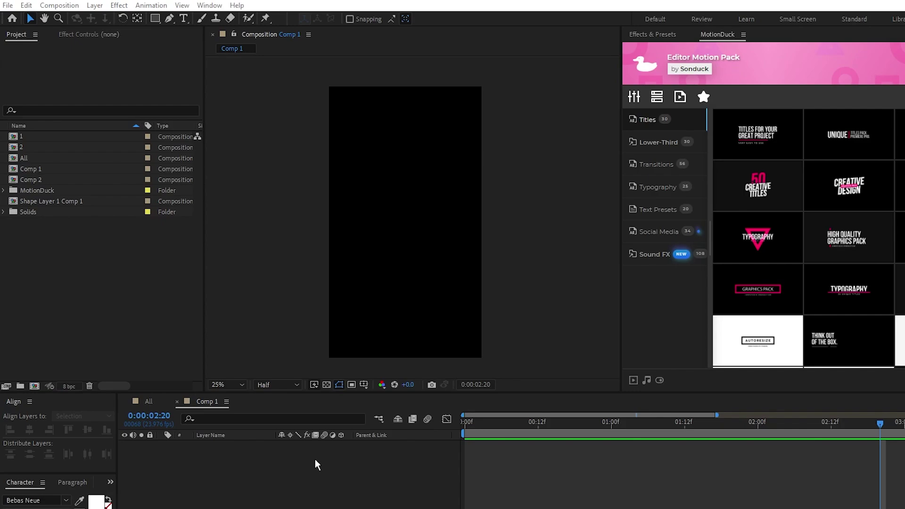
- Draw a circle around the middle of Comp 1 with the Ellipse tool, using no fill and a solid white 1 px stroke
{"action": "left_click", "coordinate": [158, 19]}
{"action": "left_click", "coordinate": [201, 42]}
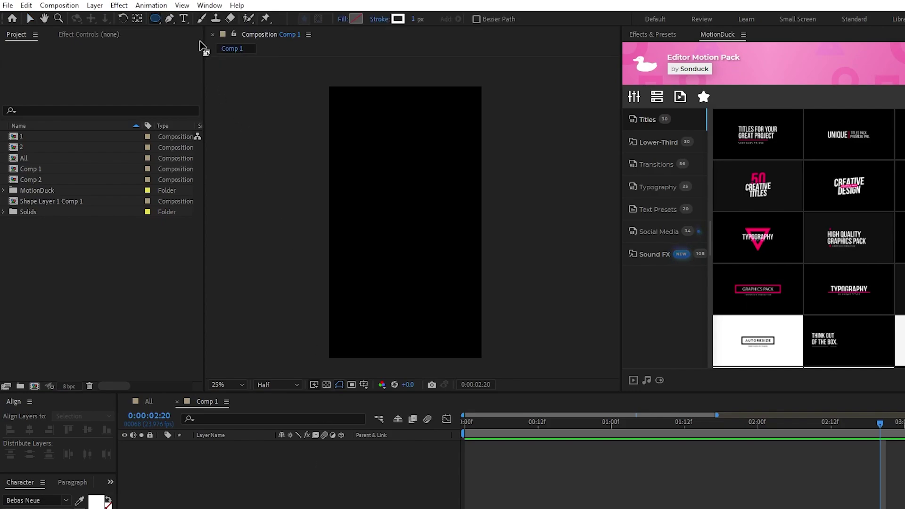
{"action": "left_click", "coordinate": [340, 19]}
{"action": "left_click", "coordinate": [320, 170]}
{"action": "left_click", "coordinate": [378, 19]}
{"action": "left_click", "coordinate": [307, 106]}
{"action": "left_click", "coordinate": [329, 170]}
{"action": "left_click", "coordinate": [397, 19]}
{"action": "left_click", "coordinate": [305, 252]}
{"action": "left_click", "coordinate": [413, 19]}
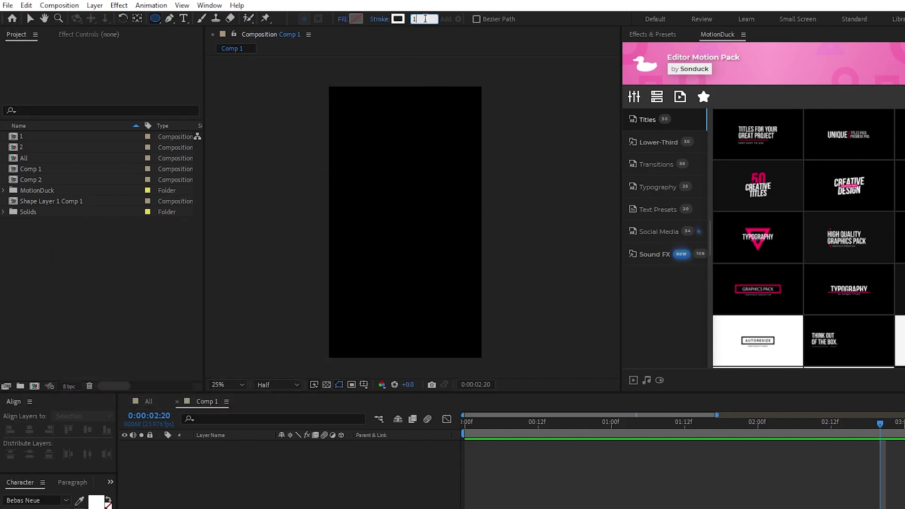
{"action": "key", "text": "Return"}
{"action": "left_click_drag", "start_coordinate": [405, 218], "coordinate": [427, 255]}
{"action": "scroll", "coordinate": [411, 217], "scroll_direction": "up", "scroll_amount": 2}
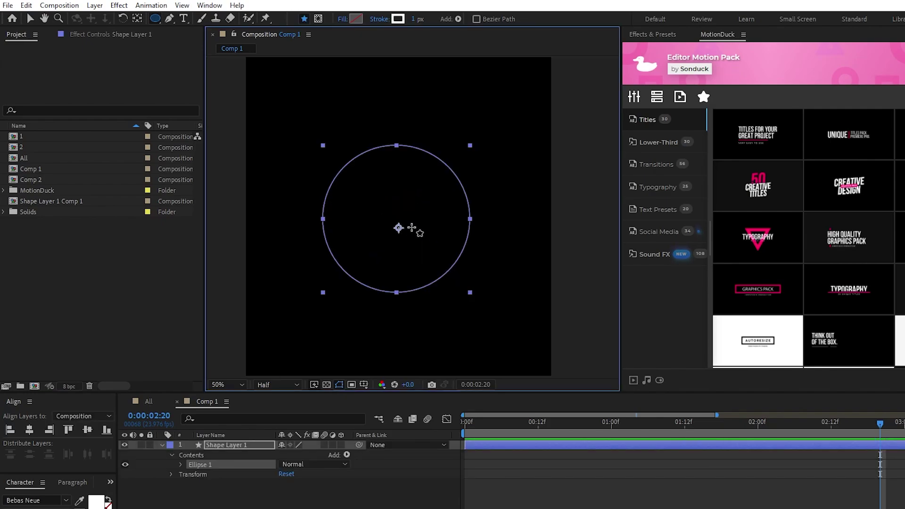
- Center the anchor point within the circle and align the circle horizontally and vertically to the composition
{"action": "left_click", "coordinate": [138, 20]}
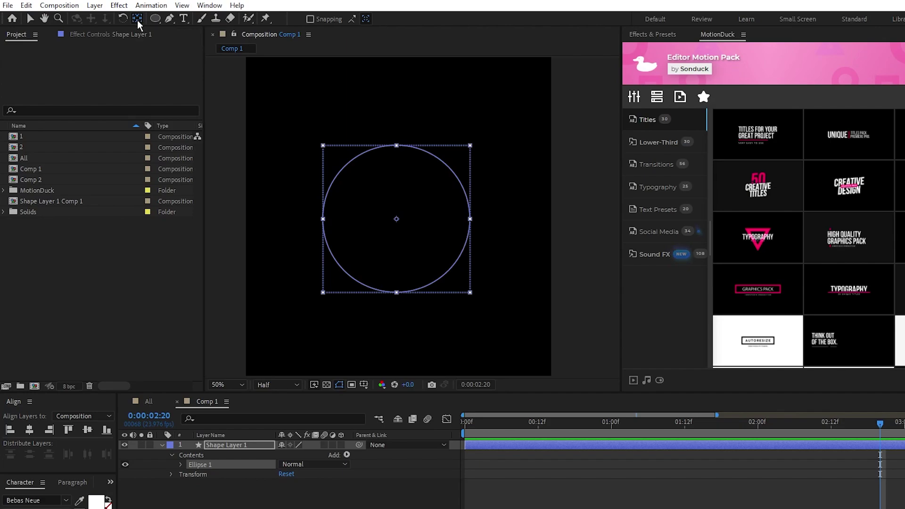
{"action": "left_click", "coordinate": [29, 429]}
{"action": "left_click", "coordinate": [87, 429]}
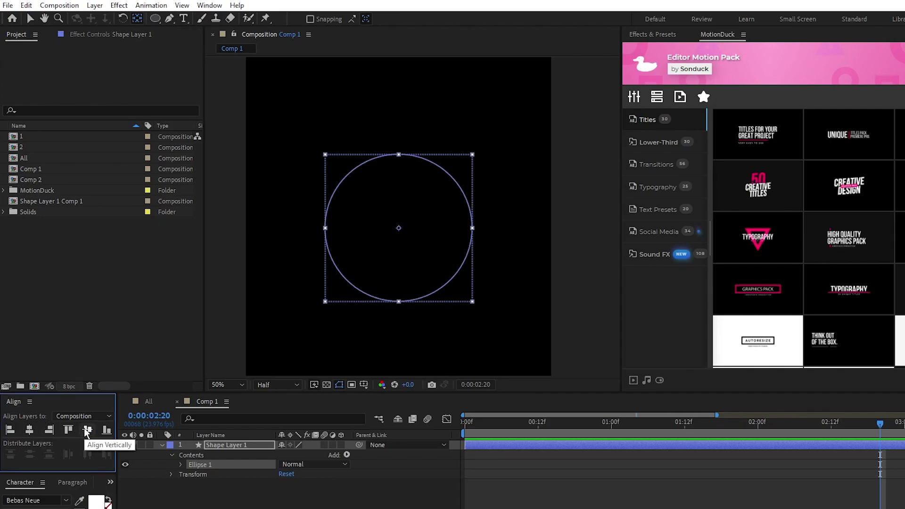
{"action": "left_click_drag", "start_coordinate": [399, 228], "coordinate": [406, 218]}
{"action": "left_click", "coordinate": [31, 20]}
{"action": "left_click", "coordinate": [342, 492]}
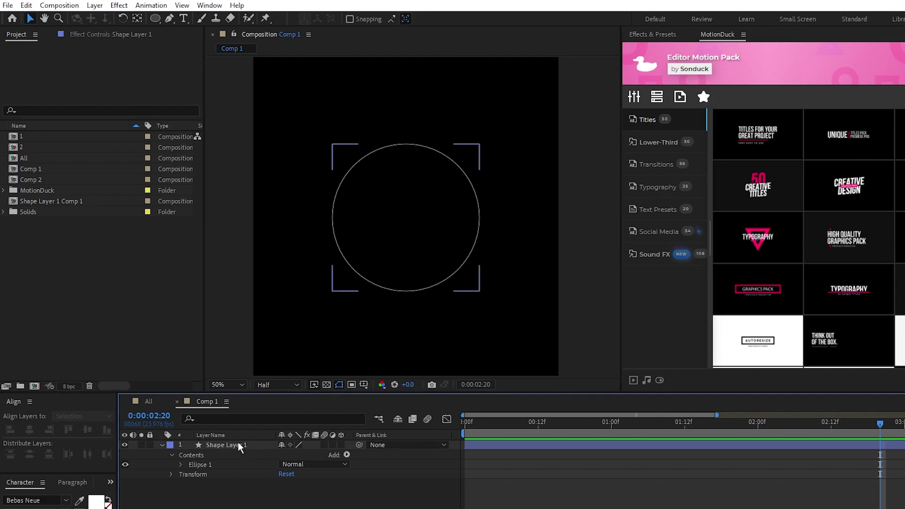
- Set the circle layer's scale to 25% at 0:00 and start keyframing it there
{"action": "left_click", "coordinate": [239, 443]}
{"action": "key", "text": "s"}
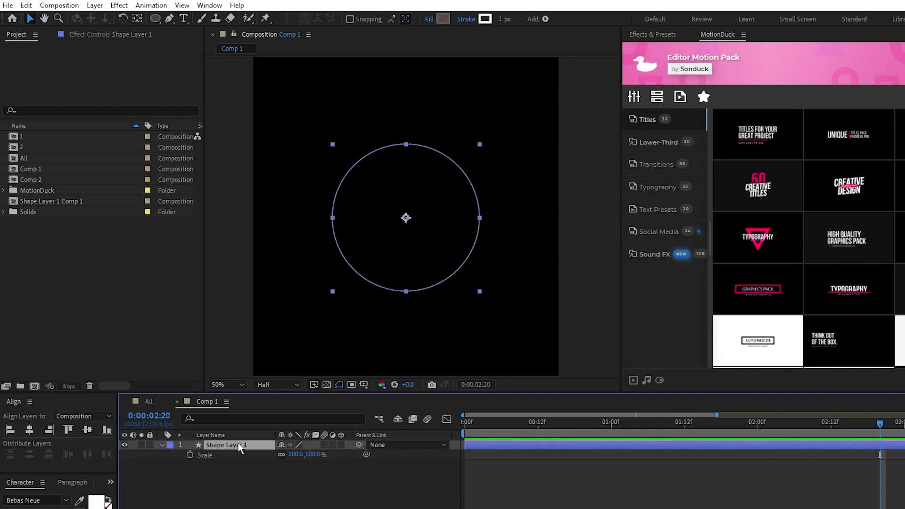
{"action": "key", "text": "Home"}
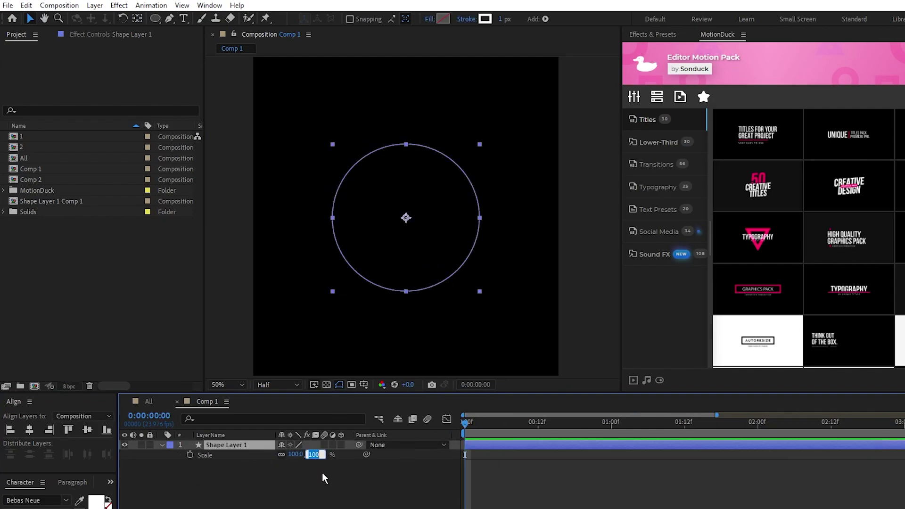
{"action": "type", "text": "25"}
{"action": "left_click", "coordinate": [321, 472]}
{"action": "left_click", "coordinate": [190, 455]}
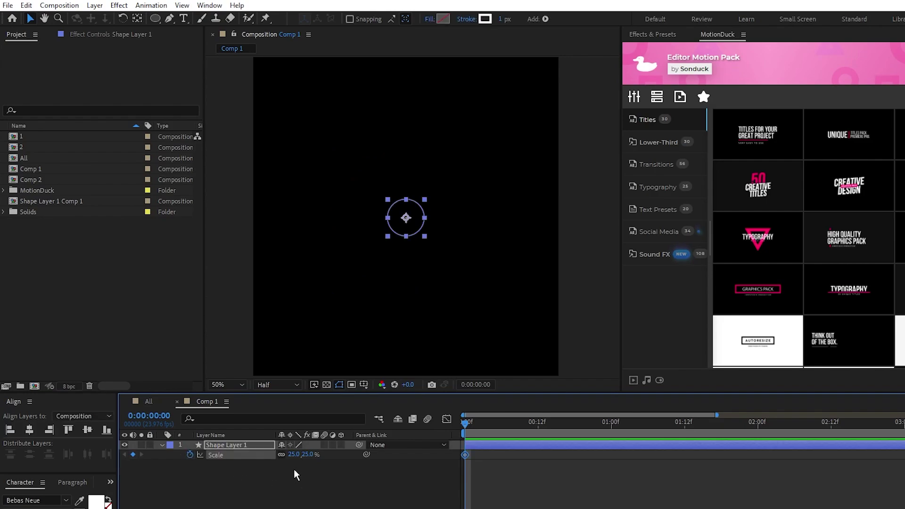
- Keyframe the circle's scale to 5% at 1:00 and to 25% at 2:00
{"action": "left_click_drag", "start_coordinate": [579, 423], "coordinate": [609, 434]}
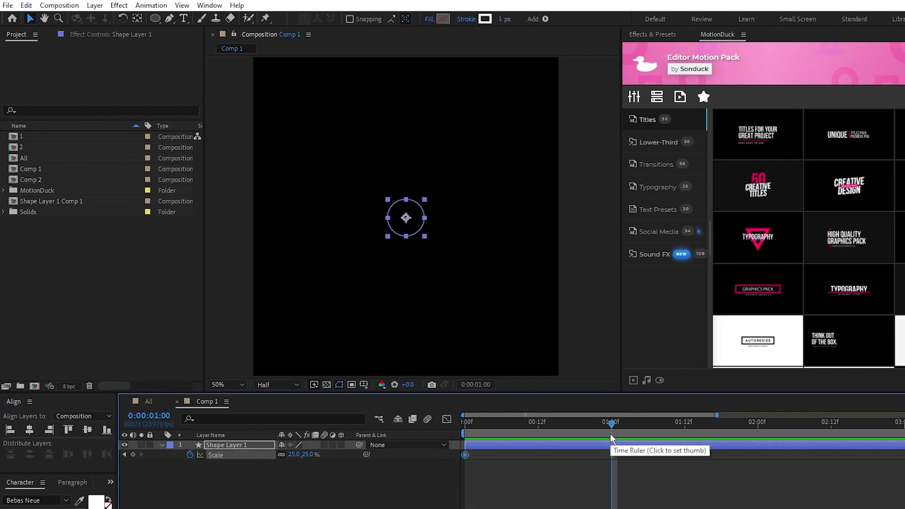
{"action": "type", "text": "5"}
{"action": "left_click", "coordinate": [340, 465]}
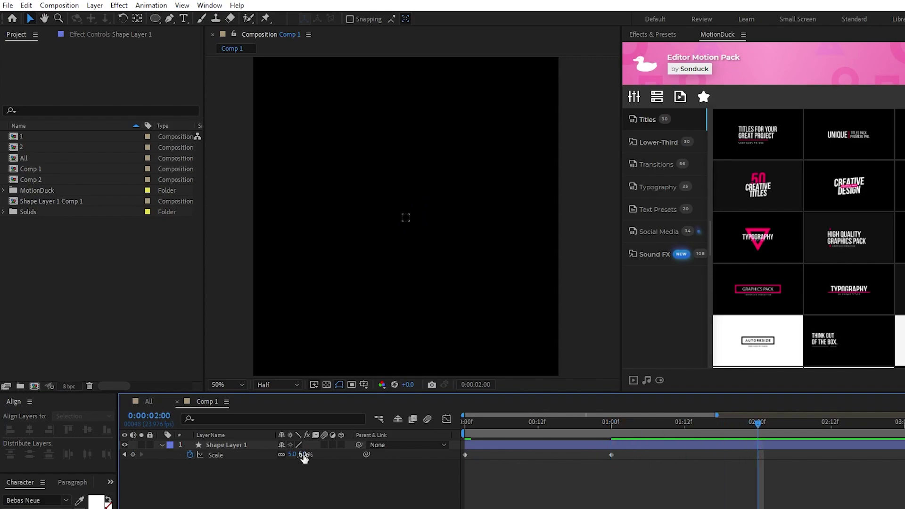
{"action": "type", "text": "25"}
{"action": "key", "text": "Return"}
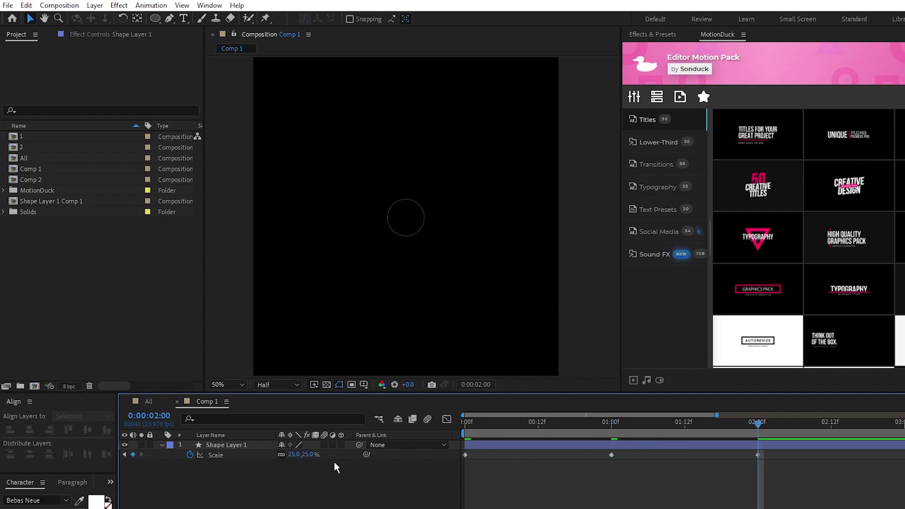
- Apply Easy Ease to all three scale keyframes and lengthen their speed graph handles inward into steep peaks midway between keyframes
{"action": "left_click_drag", "start_coordinate": [731, 465], "coordinate": [459, 445]}
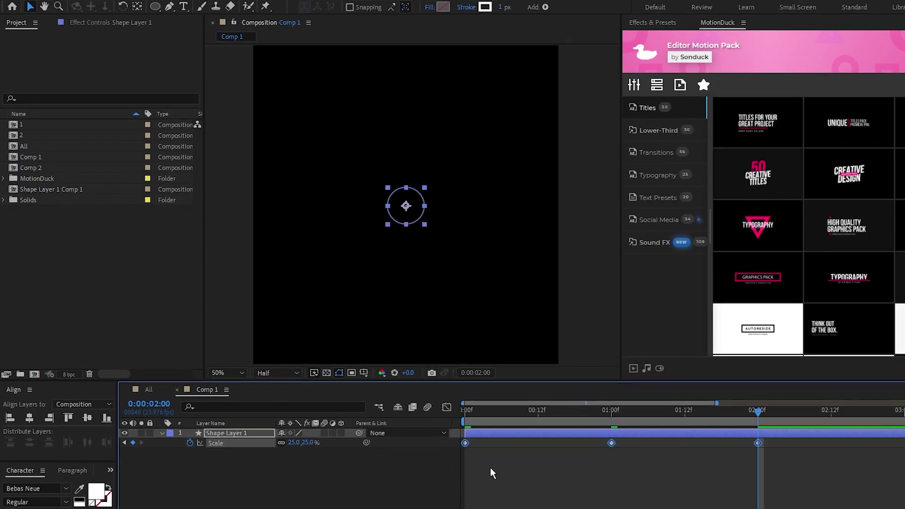
{"action": "key", "text": "F9"}
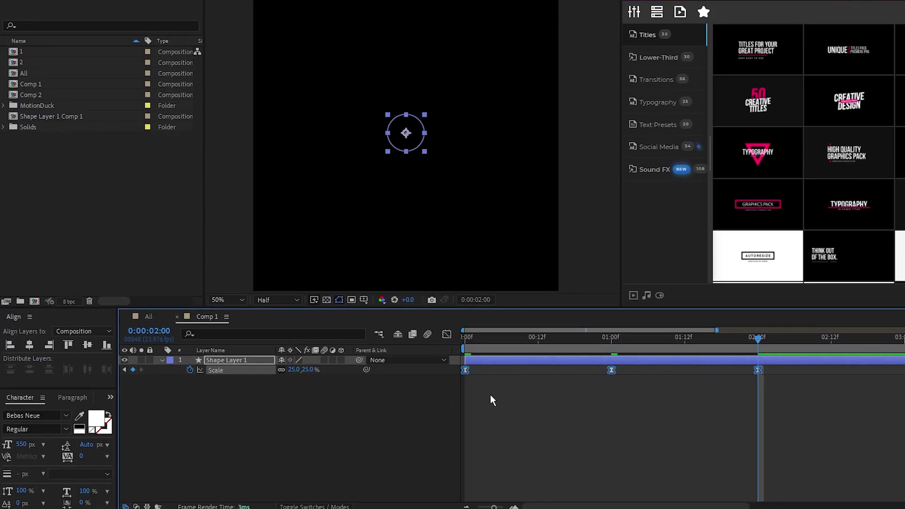
{"action": "left_click", "coordinate": [447, 334]}
{"action": "left_click", "coordinate": [725, 382]}
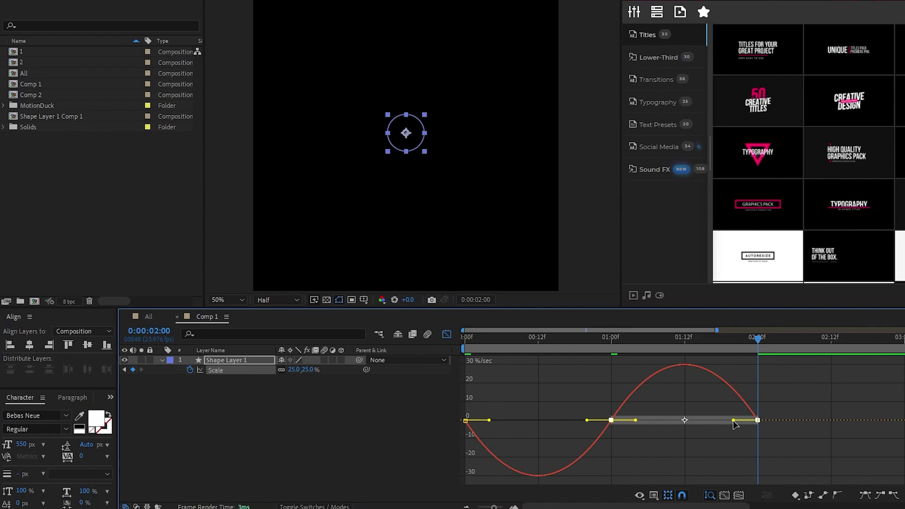
{"action": "left_click_drag", "start_coordinate": [733, 420], "coordinate": [697, 420]}
{"action": "left_click_drag", "start_coordinate": [635, 420], "coordinate": [671, 419]}
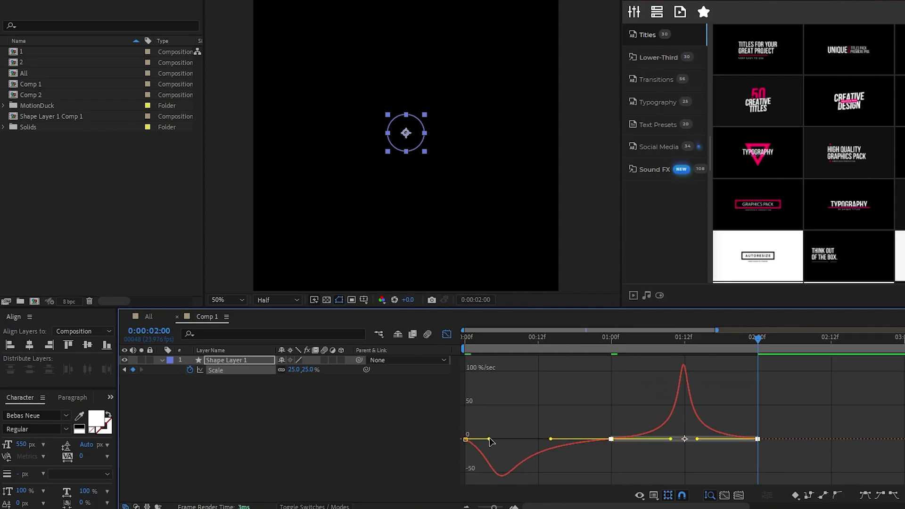
{"action": "left_click_drag", "start_coordinate": [489, 438], "coordinate": [524, 437]}
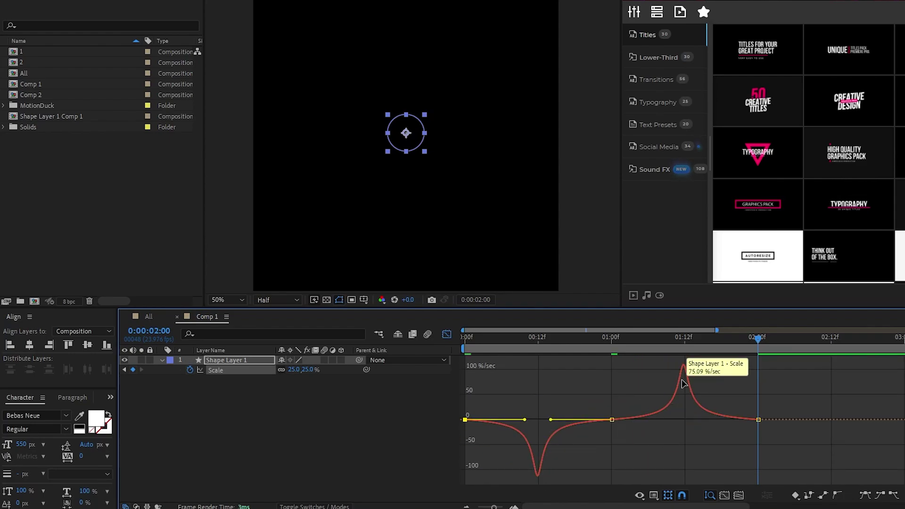
{"action": "left_click_drag", "start_coordinate": [756, 335], "coordinate": [465, 338]}
{"action": "left_click", "coordinate": [314, 420]}
{"action": "key", "text": "shift+F3"}
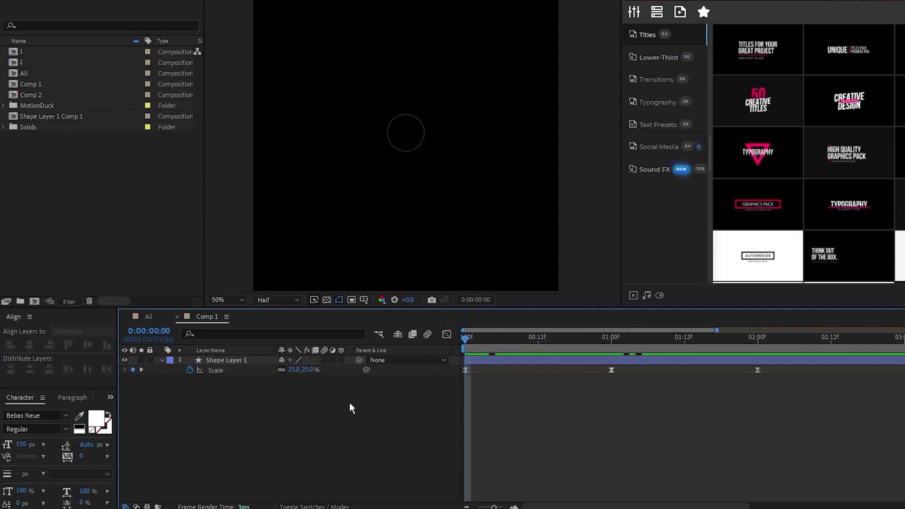
- Rename the circle's shape layer as Circle 1 in Comp 1
{"action": "left_click", "coordinate": [160, 360]}
{"action": "left_click", "coordinate": [242, 358]}
{"action": "key", "text": "Return"}
{"action": "type", "text": "Circle 1"}
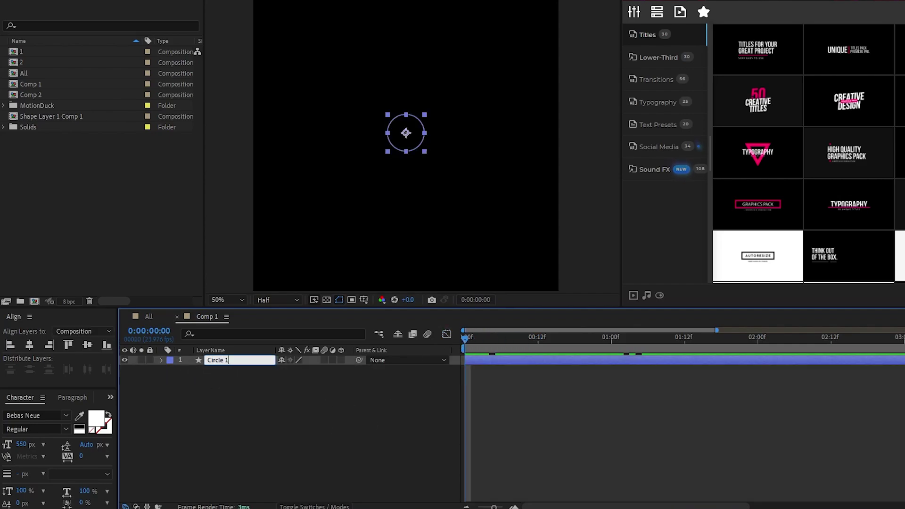
- Pre-compose the Circle 1 layer as a new composition named Circles and open that composition
{"action": "right_click", "coordinate": [225, 360]}
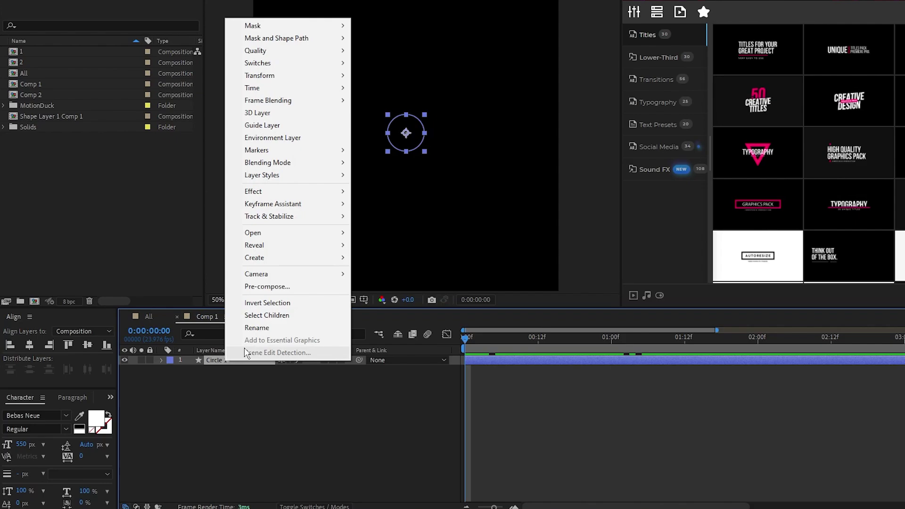
{"action": "left_click", "coordinate": [294, 285]}
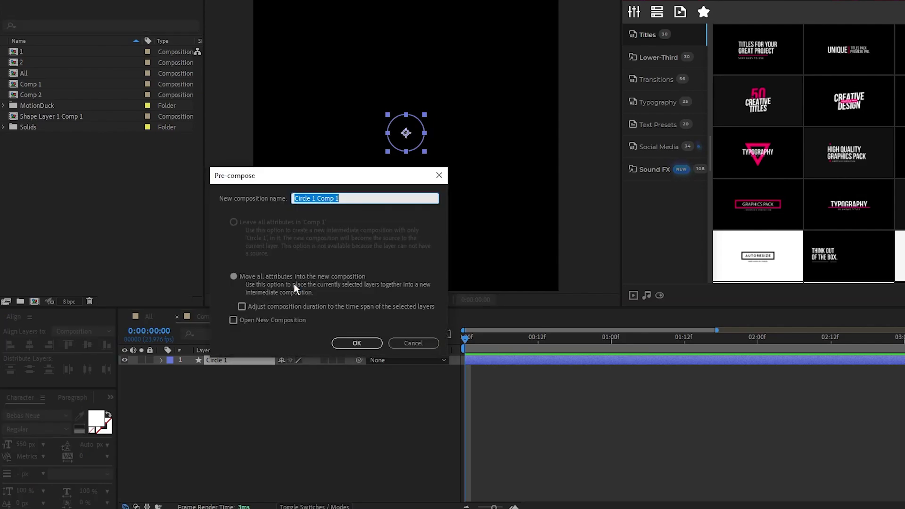
{"action": "left_click", "coordinate": [351, 198]}
{"action": "left_click_drag", "start_coordinate": [351, 198], "coordinate": [307, 200]}
{"action": "type", "text": "s"}
{"action": "left_click", "coordinate": [354, 344]}
{"action": "double_click", "coordinate": [222, 360]}
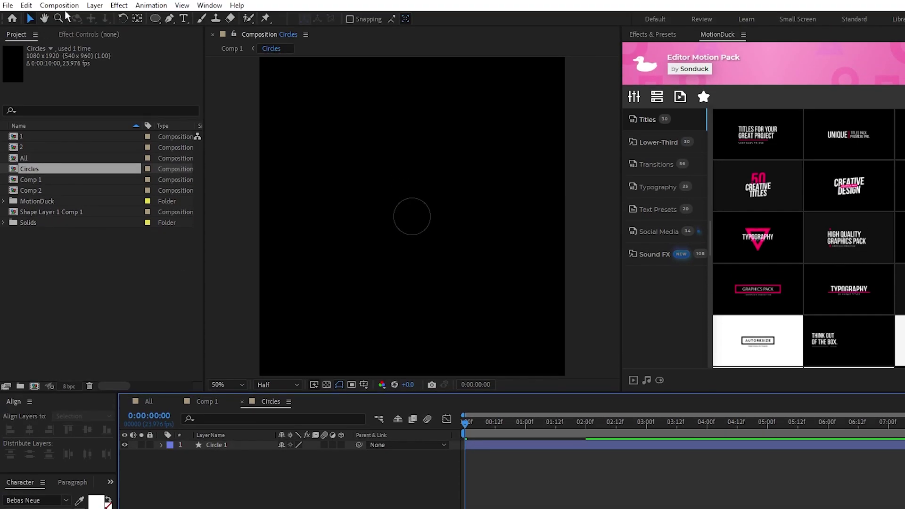
- Set the Circles composition's duration to 0:00:02:00
{"action": "left_click", "coordinate": [61, 6]}
{"action": "left_click", "coordinate": [160, 35]}
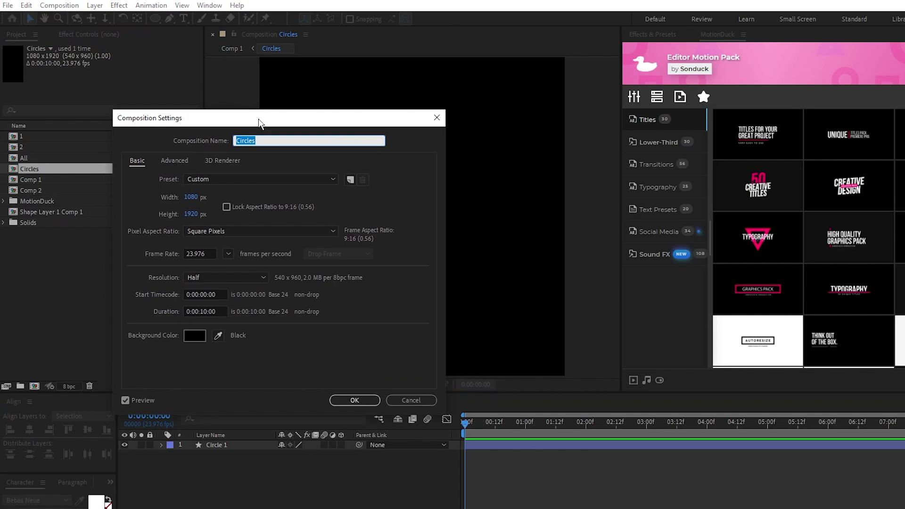
{"action": "left_click", "coordinate": [205, 311]}
{"action": "key", "text": "BackSpace"}
{"action": "key", "text": "BackSpace"}
{"action": "type", "text": "02"}
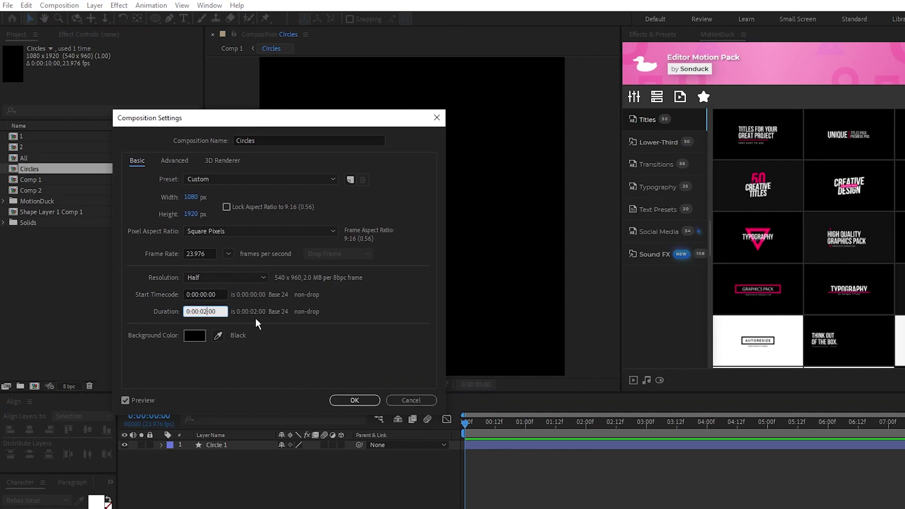
{"action": "left_click", "coordinate": [255, 318]}
{"action": "left_click_drag", "start_coordinate": [200, 311], "coordinate": [227, 312]}
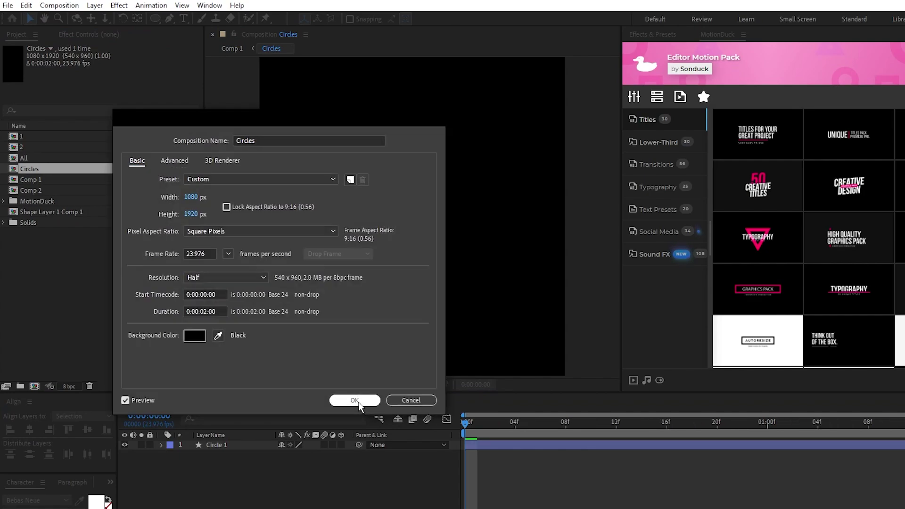
{"action": "left_click", "coordinate": [354, 400]}
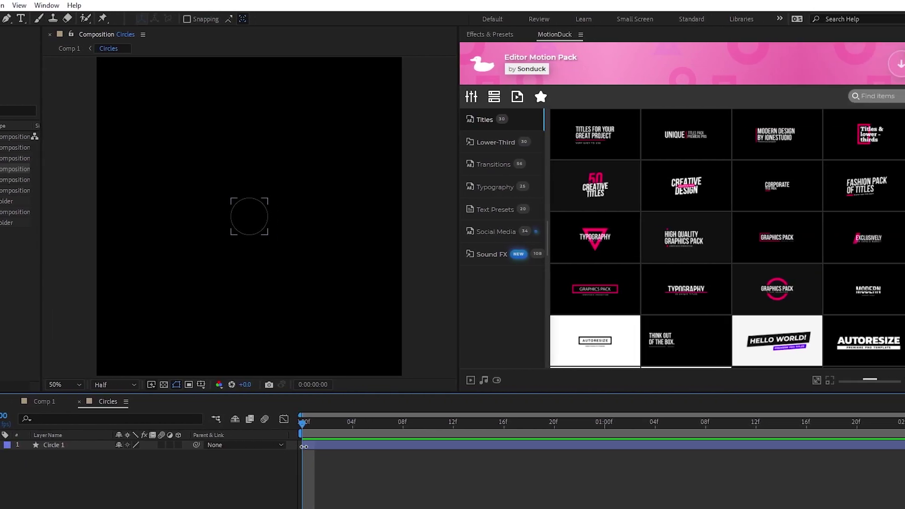
- Lower the preview resolution of the Circles composition to Third
{"action": "left_click", "coordinate": [467, 444]}
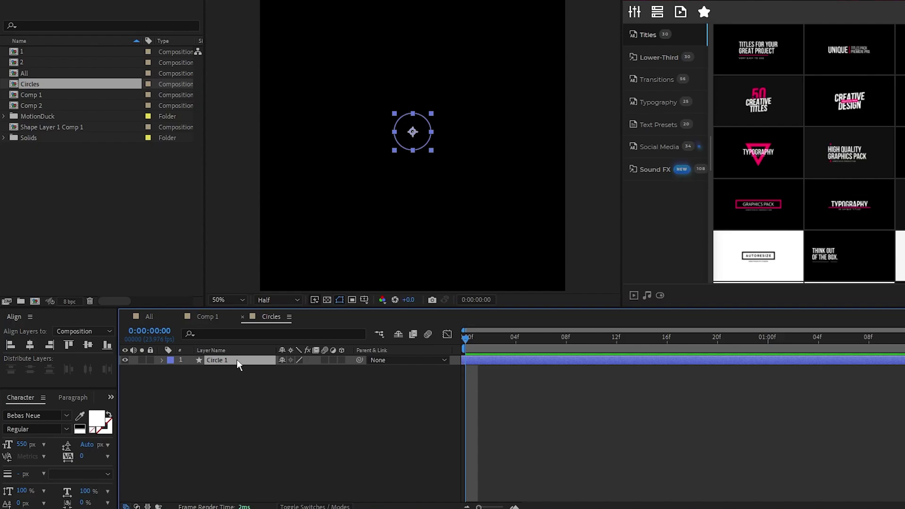
{"action": "left_click", "coordinate": [273, 300]}
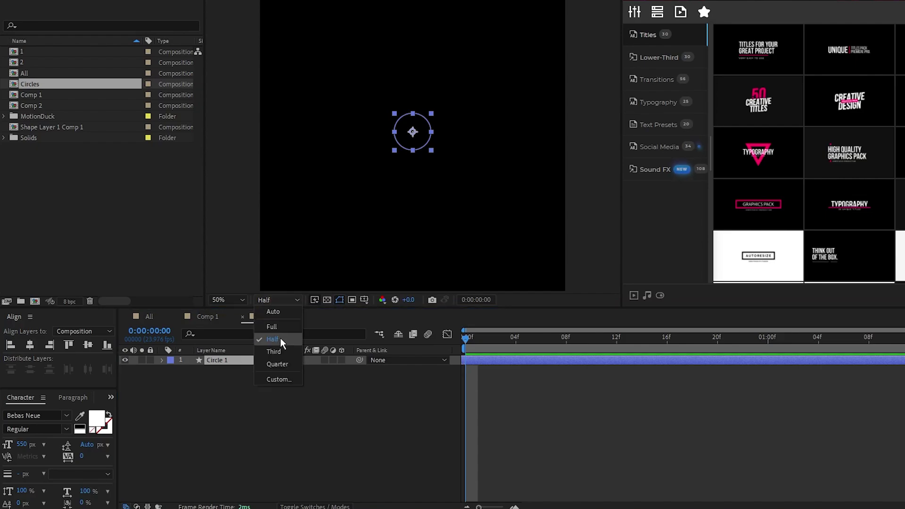
{"action": "left_click", "coordinate": [277, 351]}
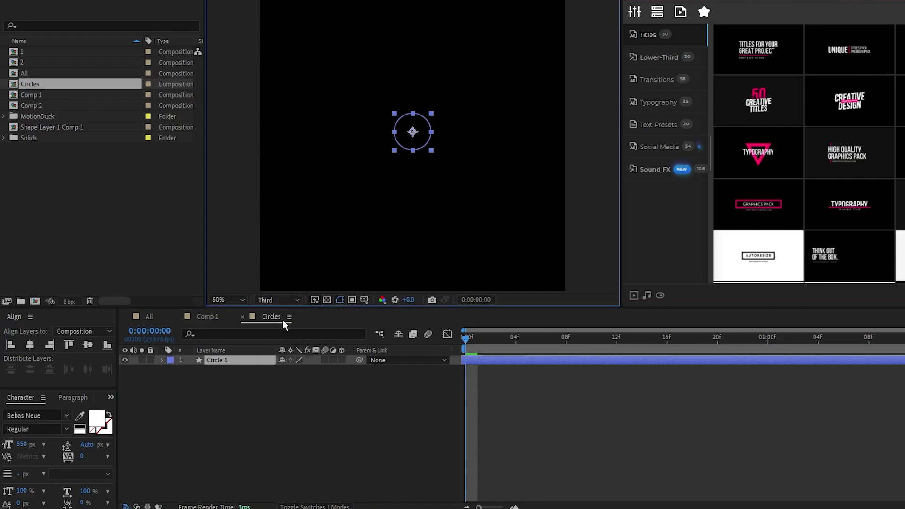
- Duplicate Circle 1 and raise all the copy's scale keyframes together, making the scale 30% at 0:00
{"action": "left_click", "coordinate": [241, 360]}
{"action": "key", "text": "ctrl+d"}
{"action": "key", "text": "s"}
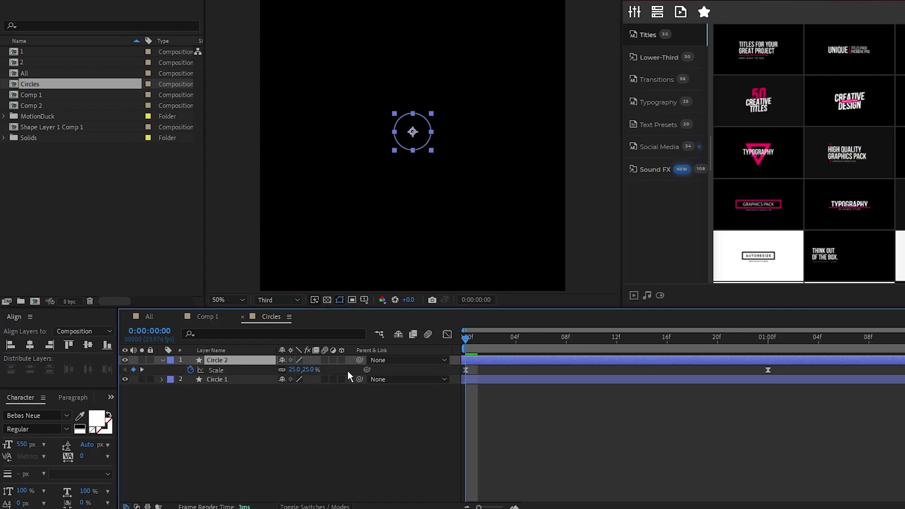
{"action": "left_click", "coordinate": [380, 371]}
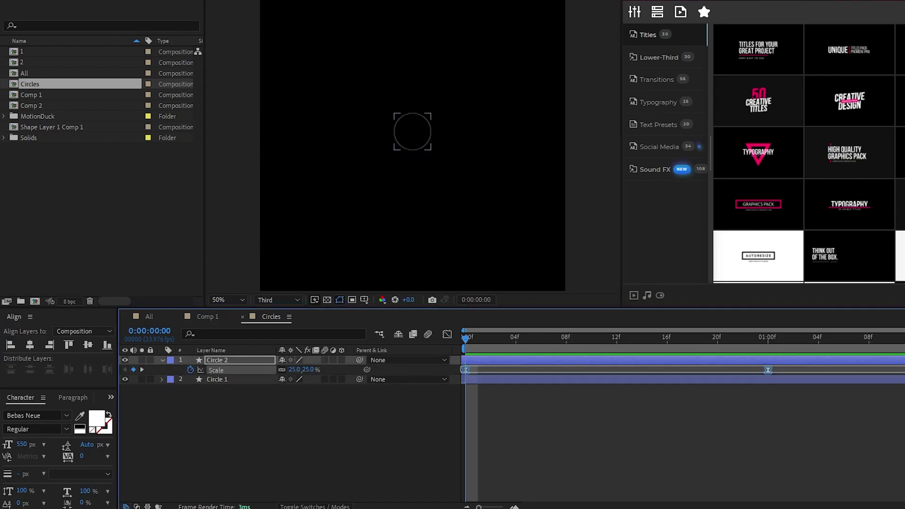
{"action": "left_click_drag", "start_coordinate": [306, 370], "coordinate": [309, 371]}
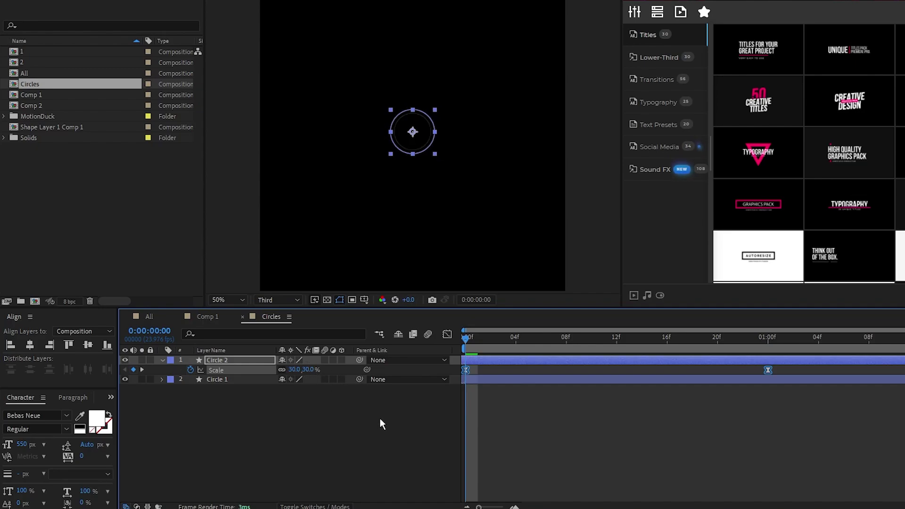
{"action": "left_click_drag", "start_coordinate": [466, 339], "coordinate": [615, 340]}
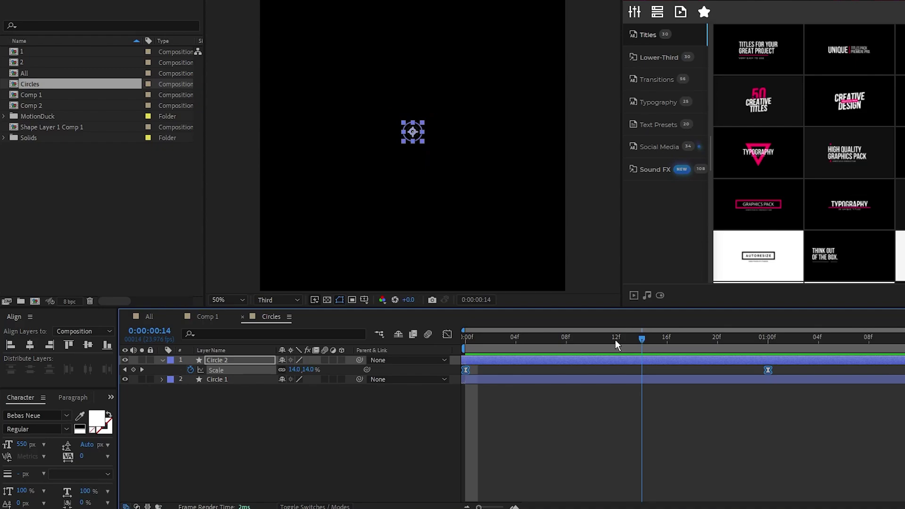
- Build Circle 3 and Circle 4 by duplicating the outermost circle, raising all their scale keyframes so they start at 35% and 40%
{"action": "left_click", "coordinate": [238, 379]}
{"action": "key", "text": "s"}
{"action": "left_click_drag", "start_coordinate": [528, 340], "coordinate": [782, 373]}
{"action": "left_click", "coordinate": [217, 360]}
{"action": "key", "text": "ctrl+d"}
{"action": "key", "text": "s"}
{"action": "left_click_drag", "start_coordinate": [307, 370], "coordinate": [310, 370]}
{"action": "key", "text": "ctrl+d"}
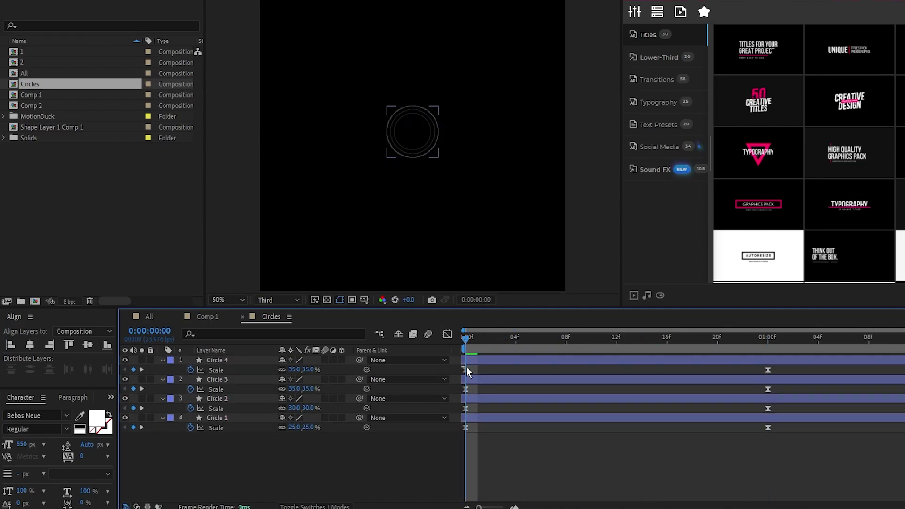
{"action": "left_click_drag", "start_coordinate": [465, 366], "coordinate": [780, 373]}
{"action": "left_click_drag", "start_coordinate": [304, 370], "coordinate": [307, 370]}
- Duplicate all four circles, stack the copies on top and raise their scale keyframes to start at 45%, 50%, 55% and 60%
{"action": "key", "text": "ctrl+a"}
{"action": "key", "text": "ctrl+d"}
{"action": "left_click_drag", "start_coordinate": [216, 360], "coordinate": [216, 355]}
{"action": "key", "text": "s"}
{"action": "left_click_drag", "start_coordinate": [311, 427], "coordinate": [324, 427]}
- Duplicate Circle 7 and Circle 8, stack the copies on top and enlarge all their scale keyframes to form two further outer rings
{"action": "left_click", "coordinate": [218, 360]}
{"action": "left_click", "coordinate": [217, 379], "text": "shift"}
{"action": "key", "text": "ctrl+d"}
{"action": "left_click_drag", "start_coordinate": [220, 389], "coordinate": [221, 357]}
{"action": "key", "text": "s"}
{"action": "left_click_drag", "start_coordinate": [461, 367], "coordinate": [902, 392]}
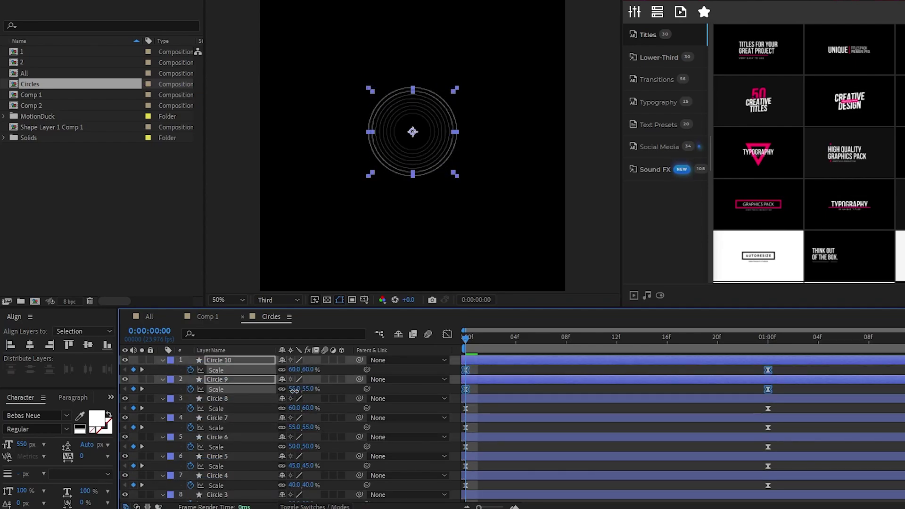
{"action": "left_click_drag", "start_coordinate": [294, 391], "coordinate": [300, 392]}
- Select the circles' scale keyframes, duplicate the layers and enlarge the copies' scale keyframes together as another set of outer rings
{"action": "scroll", "coordinate": [234, 420], "scroll_direction": "down", "scroll_amount": 3}
{"action": "left_click_drag", "start_coordinate": [461, 485], "coordinate": [902, 357]}
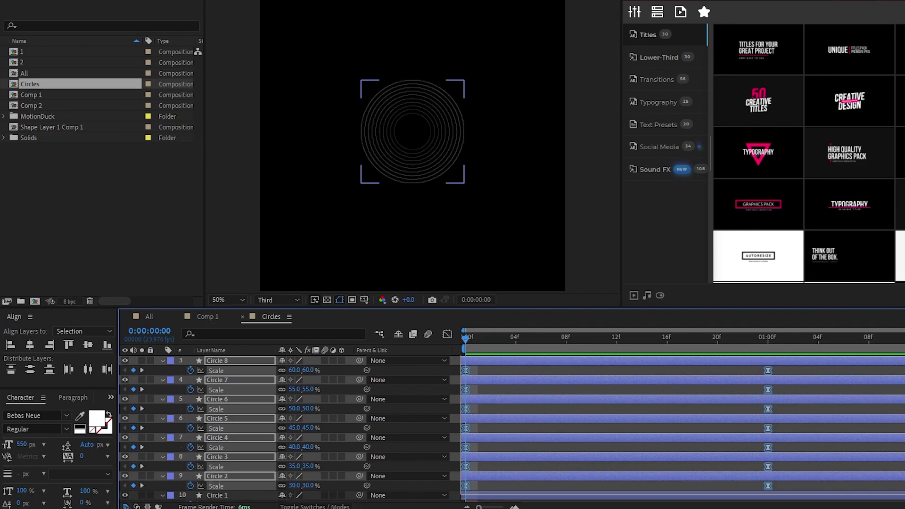
{"action": "key", "text": "ctrl+d"}
{"action": "left_click_drag", "start_coordinate": [304, 438], "coordinate": [337, 439]}
- Duplicate a range of circle layers once more and enlarge the copies' scale keyframes to extend the rings across the composition
{"action": "scroll", "coordinate": [339, 437], "scroll_direction": "up", "scroll_amount": 4}
{"action": "left_click", "coordinate": [236, 360]}
{"action": "scroll", "coordinate": [250, 424], "scroll_direction": "down", "scroll_amount": 10}
{"action": "left_click", "coordinate": [255, 471], "text": "shift"}
{"action": "key", "text": "ctrl+d"}
{"action": "key", "text": "s"}
{"action": "left_click_drag", "start_coordinate": [461, 367], "coordinate": [902, 376]}
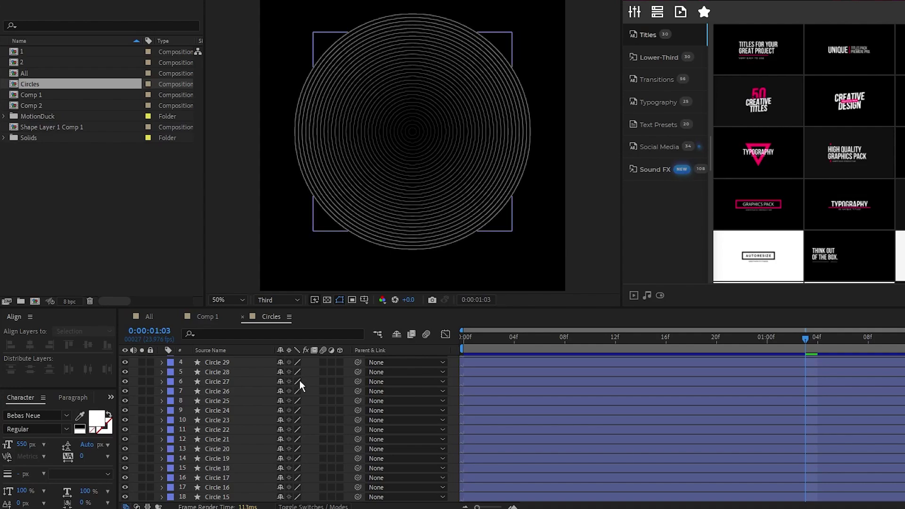
- Return to Comp 1 and enable time remapping on the Circles layer
{"action": "left_click", "coordinate": [206, 317]}
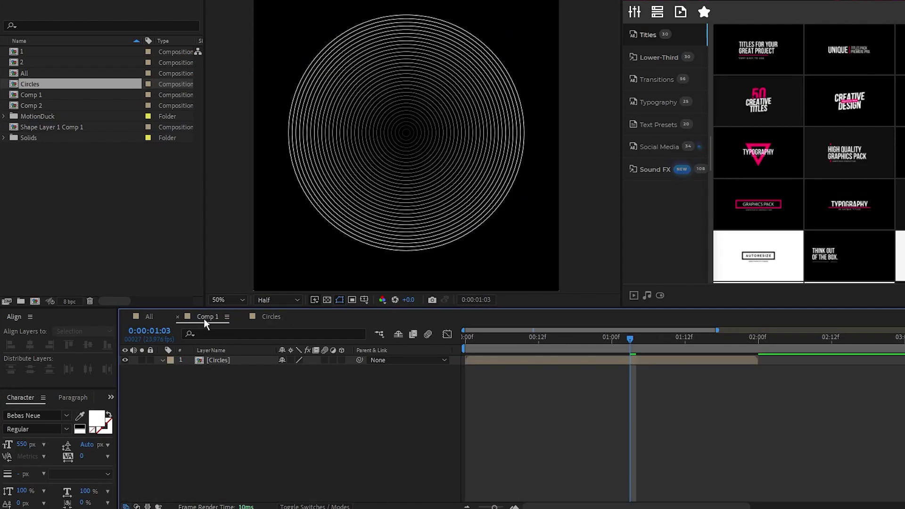
{"action": "left_click", "coordinate": [225, 360]}
{"action": "right_click", "coordinate": [229, 365]}
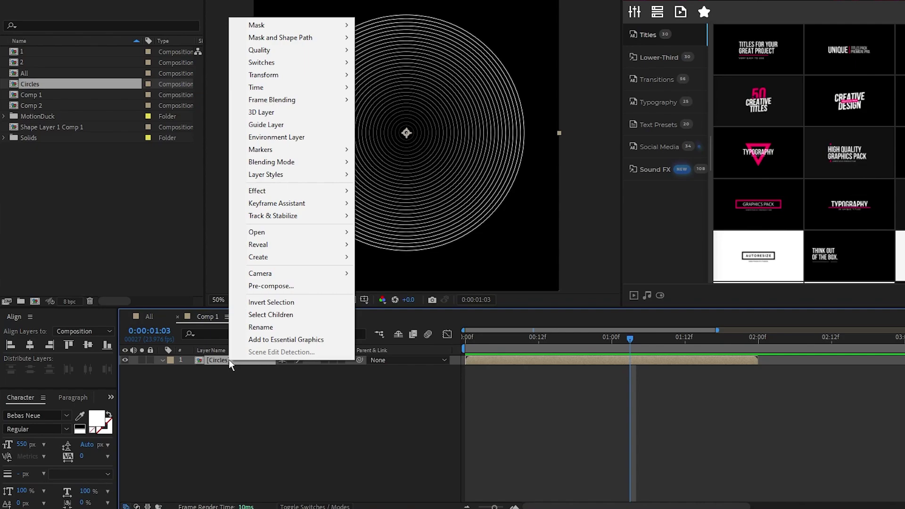
{"action": "mouse_move", "coordinate": [351, 88]}
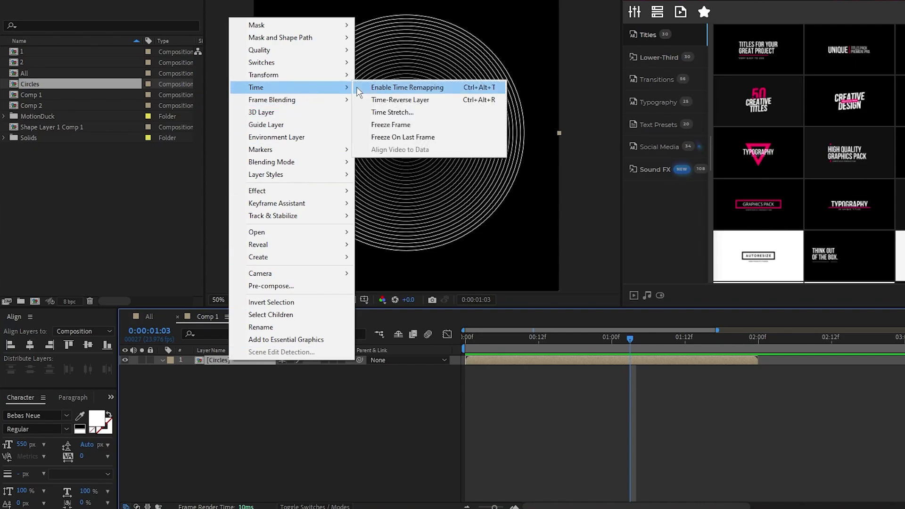
{"action": "left_click", "coordinate": [460, 88]}
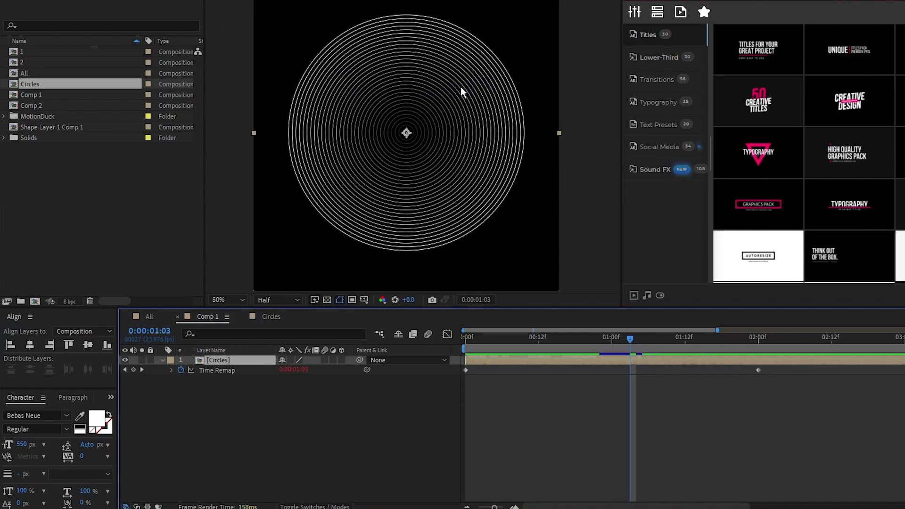
- Add the expression loopOut() to the Circles layer's Time Remap and check the loop around 0:00:02:00
{"action": "left_click", "coordinate": [181, 369], "text": "alt"}
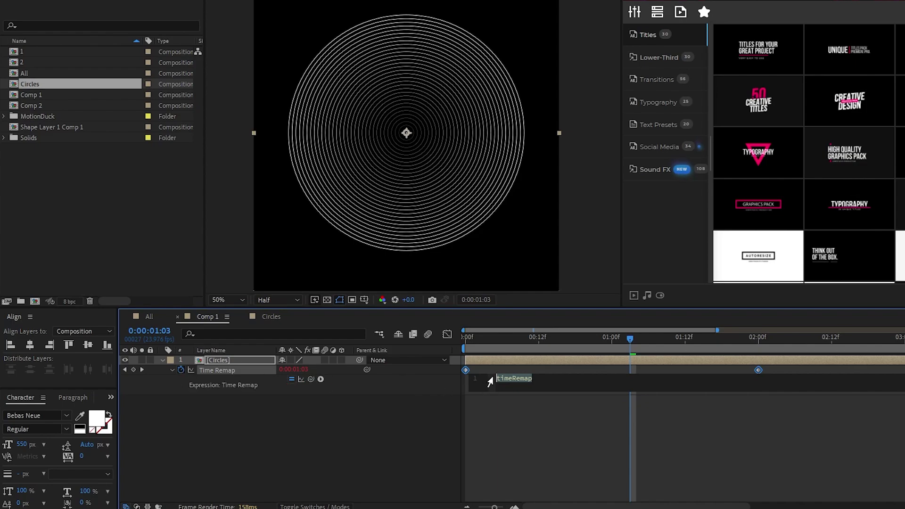
{"action": "type", "text": "loopOut()"}
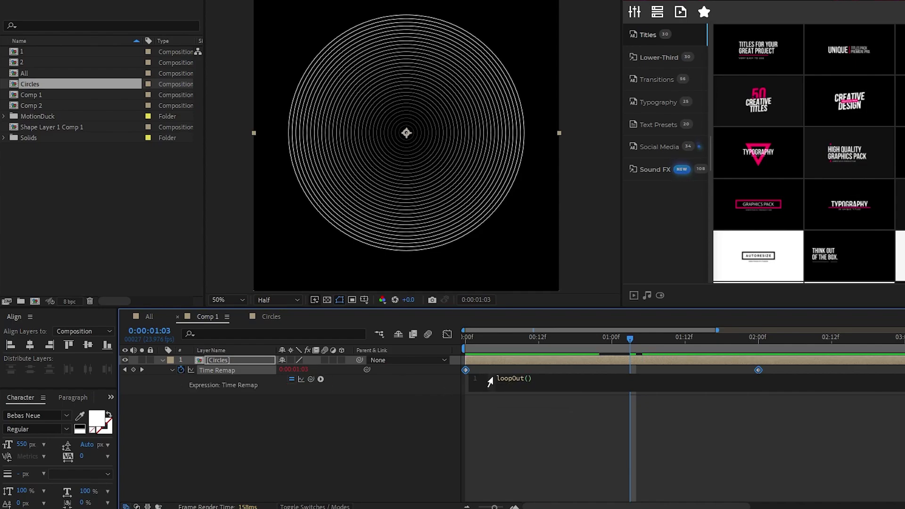
{"action": "left_click", "coordinate": [415, 406]}
{"action": "left_click_drag", "start_coordinate": [460, 337], "coordinate": [776, 349]}
{"action": "key", "text": "j"}
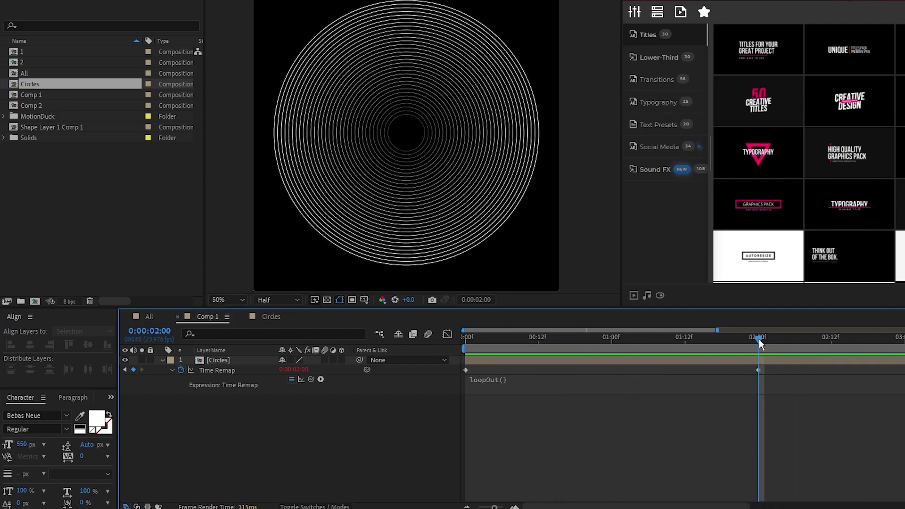
{"action": "left_click_drag", "start_coordinate": [758, 339], "coordinate": [731, 358]}
{"action": "left_click_drag", "start_coordinate": [775, 337], "coordinate": [757, 339]}
- Apply the Turbulent Displace effect to the Circles layer
{"action": "left_click", "coordinate": [227, 359]}
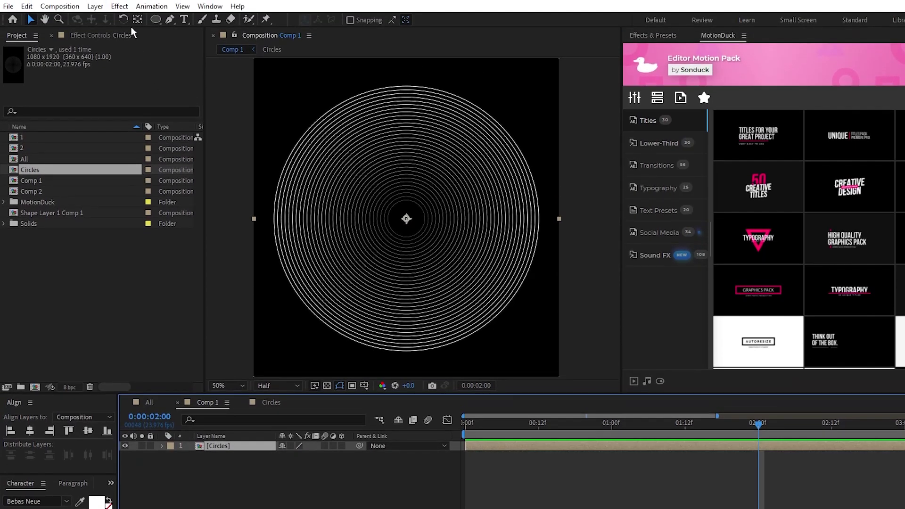
{"action": "left_click", "coordinate": [119, 6]}
{"action": "mouse_move", "coordinate": [173, 148]}
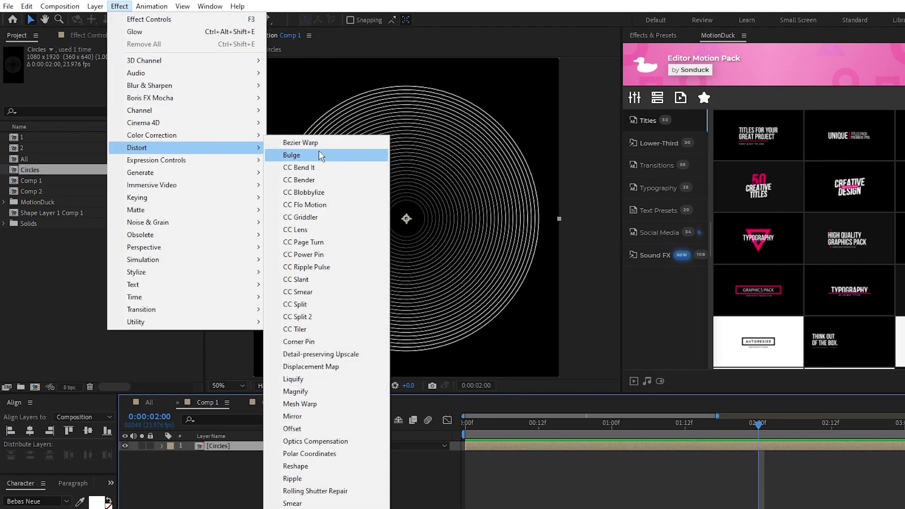
{"action": "left_click", "coordinate": [311, 508]}
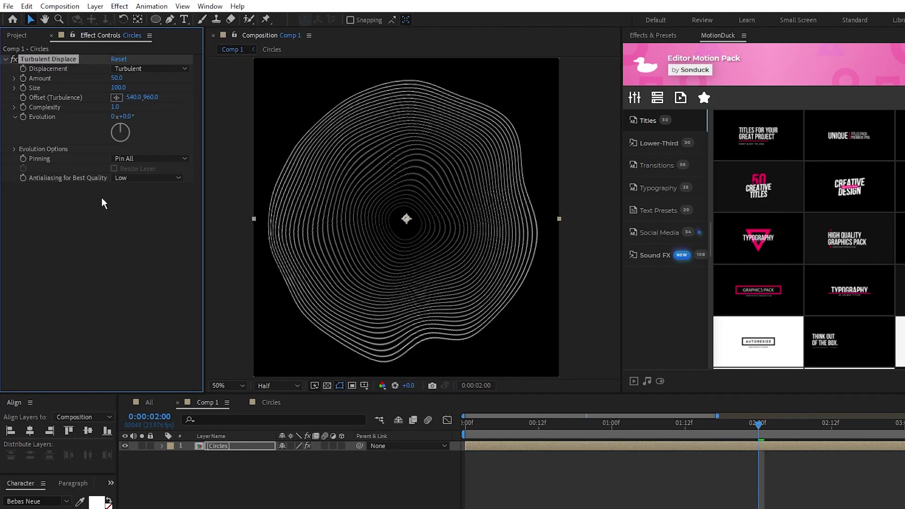
- Set the Turbulent Displace amount to -25 and its size to 90
{"action": "left_click", "coordinate": [119, 78]}
{"action": "type", "text": "-25"}
{"action": "key", "text": "Tab"}
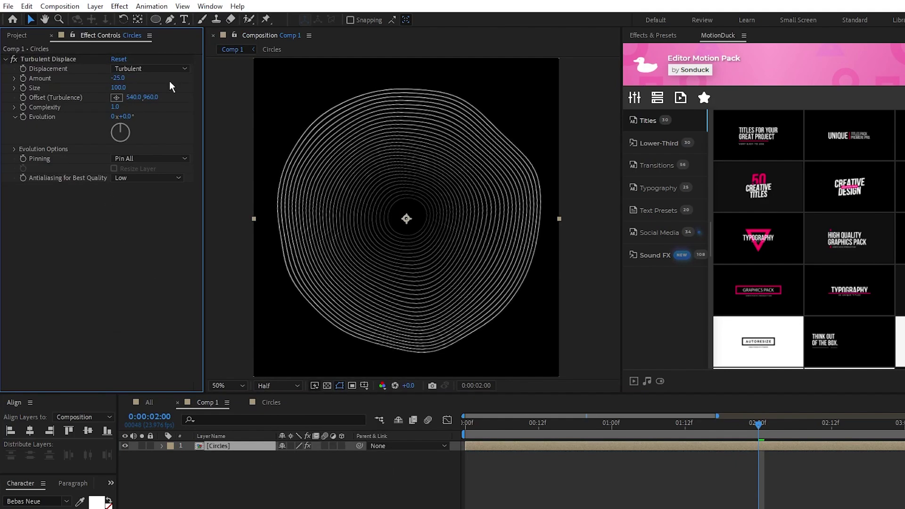
{"action": "type", "text": "90"}
{"action": "key", "text": "Return"}
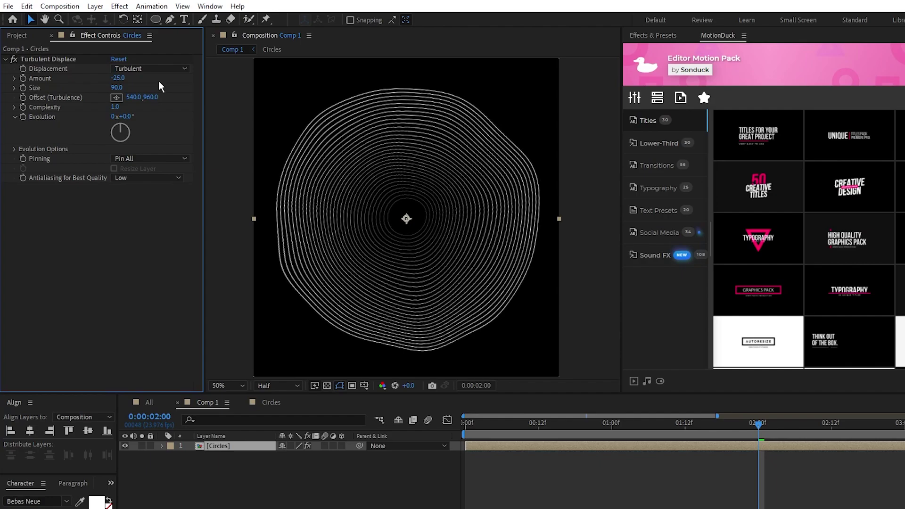
- Animate the Turbulent Displace evolution with the expression time*400 and return the playhead to 0:00
{"action": "left_click", "coordinate": [22, 116], "text": "alt"}
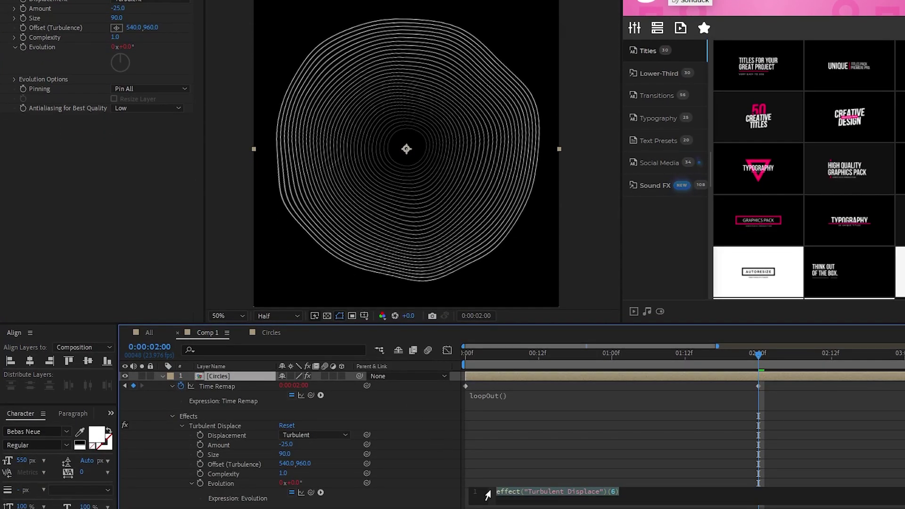
{"action": "type", "text": "time*"}
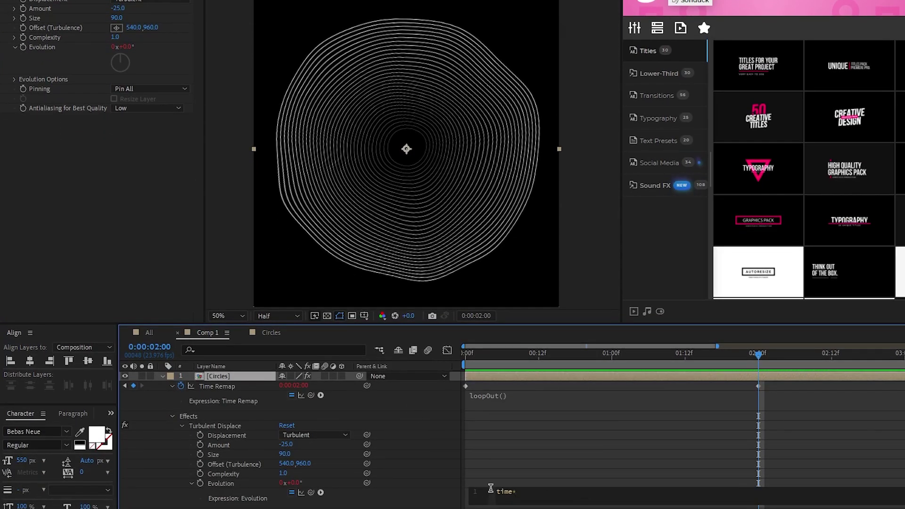
{"action": "type", "text": "400"}
{"action": "left_click", "coordinate": [471, 450]}
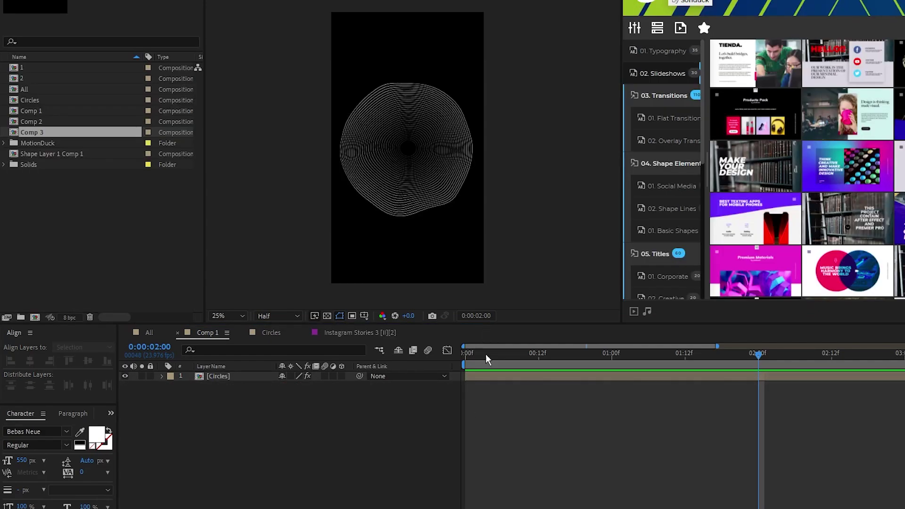
{"action": "left_click_drag", "start_coordinate": [485, 355], "coordinate": [429, 355]}
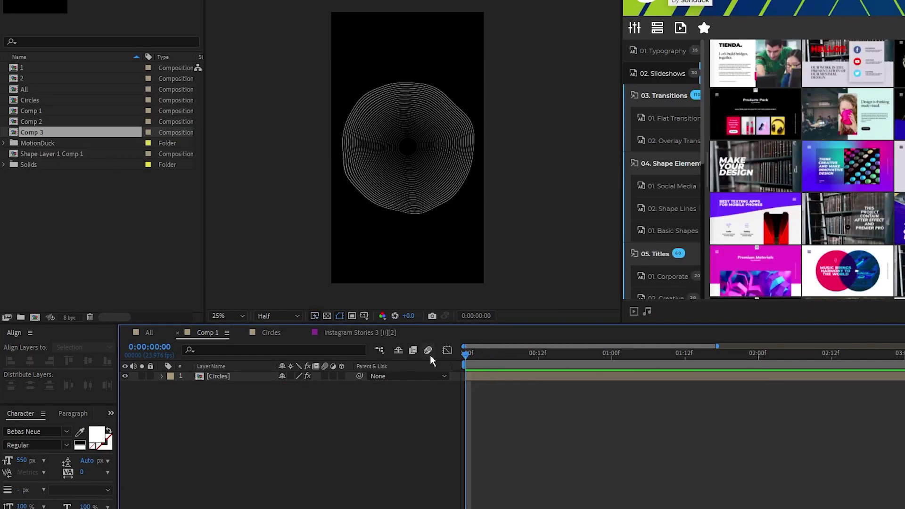
- Play back the turbulence-distorted circles animation from 0:00
{"action": "key", "text": "space"}
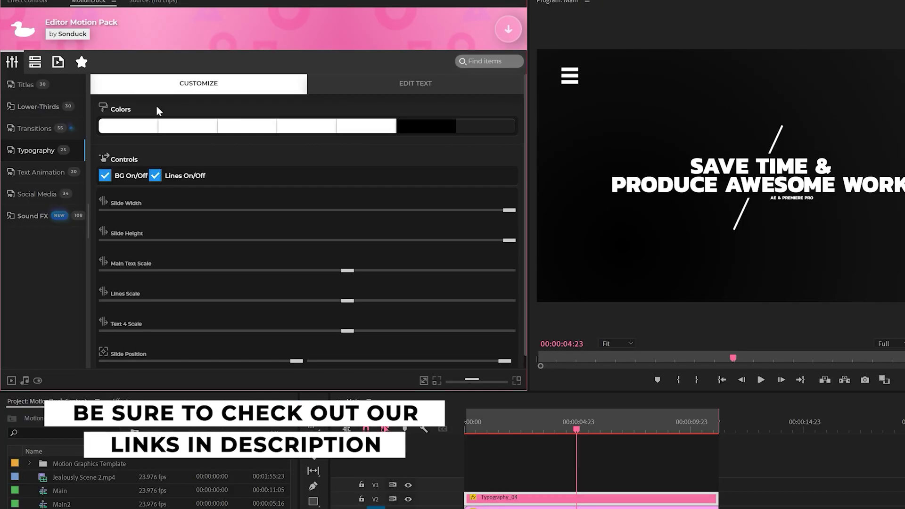
- Switch to Premiere Pro and pick a red for the first color of the Typography template
{"action": "left_click", "coordinate": [155, 125]}
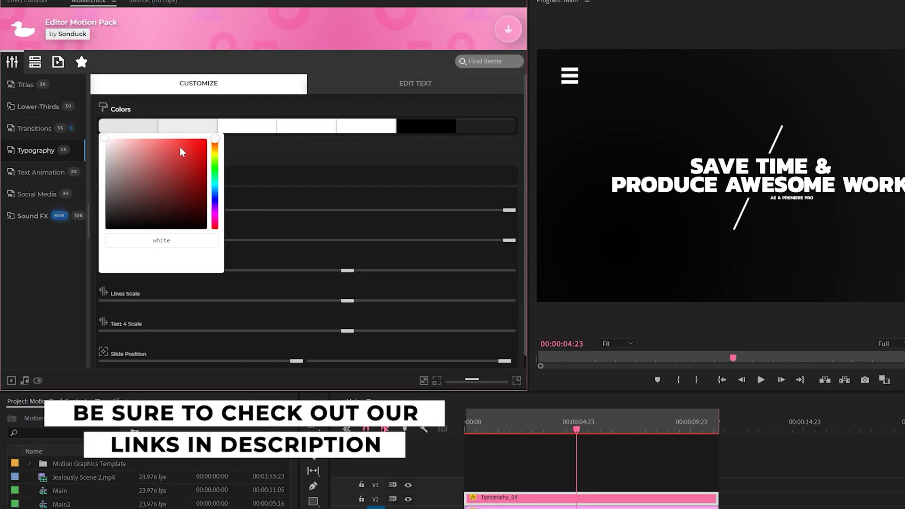
{"action": "left_click", "coordinate": [196, 147]}
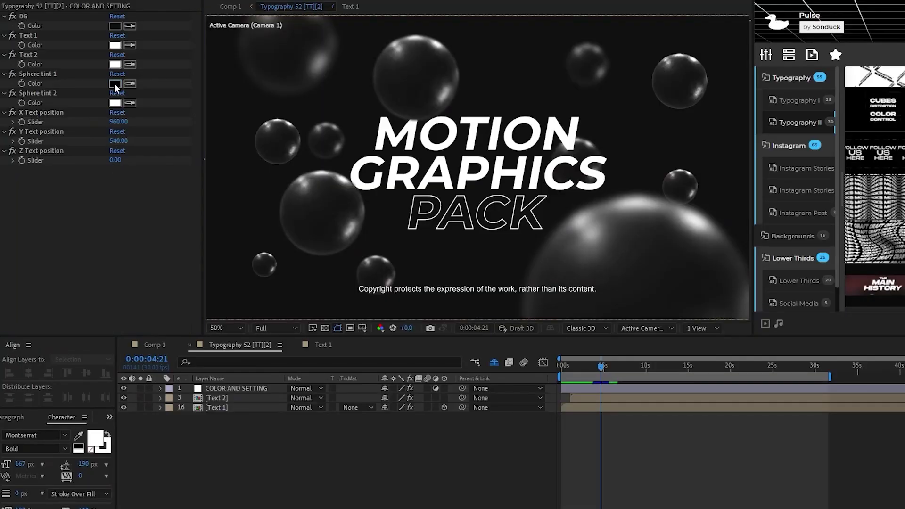
- Switch back to After Effects and choose a new Sphere tint 1 color for the Motion Graphics Pack title
{"action": "left_click", "coordinate": [115, 84]}
{"action": "left_click", "coordinate": [136, 369]}
{"action": "key", "text": "Return"}
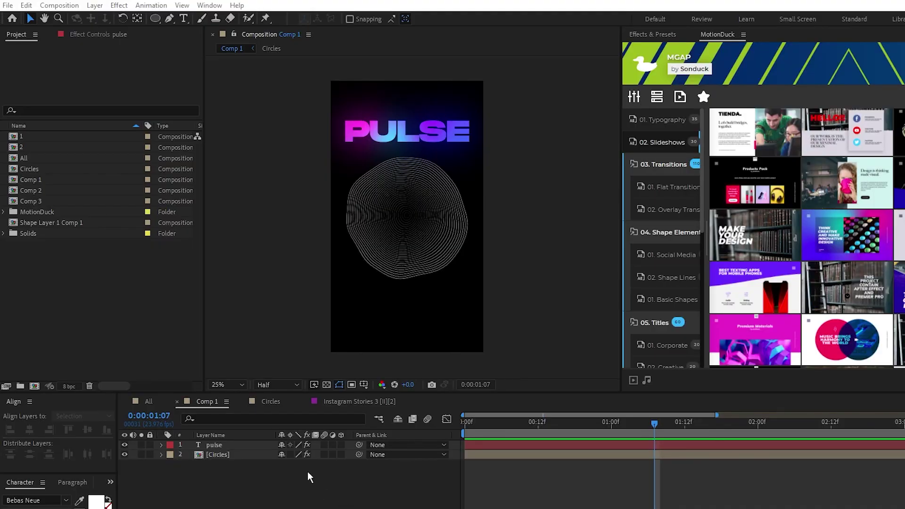
- Create a composition-sized 1080 x 1920 px solid in dark gray 131313
{"action": "left_click", "coordinate": [94, 5]}
{"action": "mouse_move", "coordinate": [99, 18]}
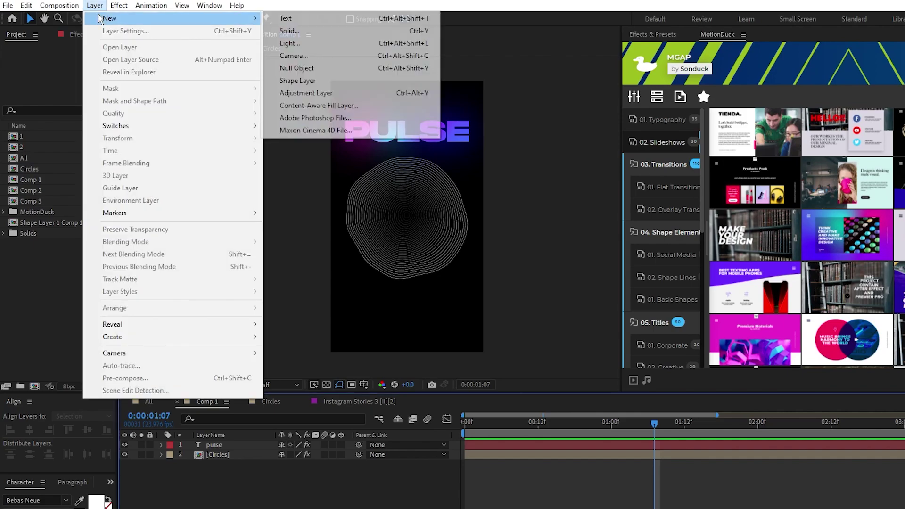
{"action": "left_click", "coordinate": [302, 31]}
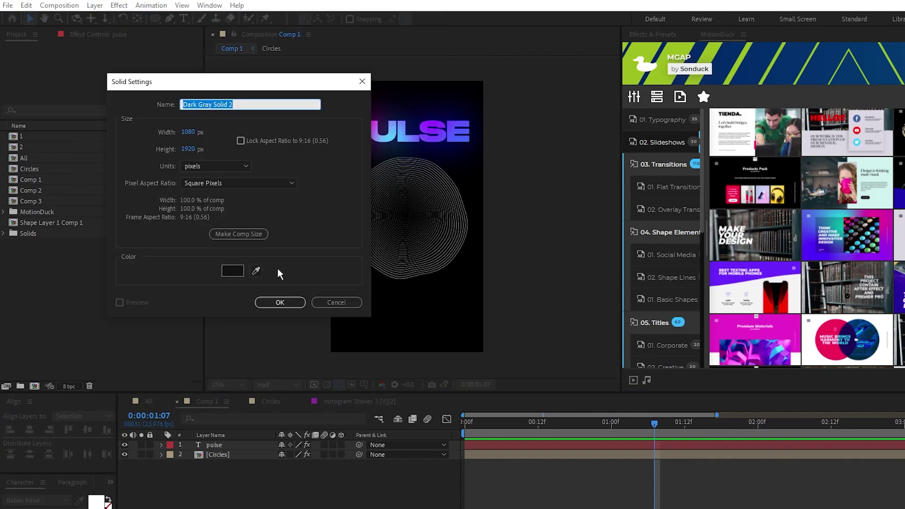
{"action": "left_click", "coordinate": [232, 270]}
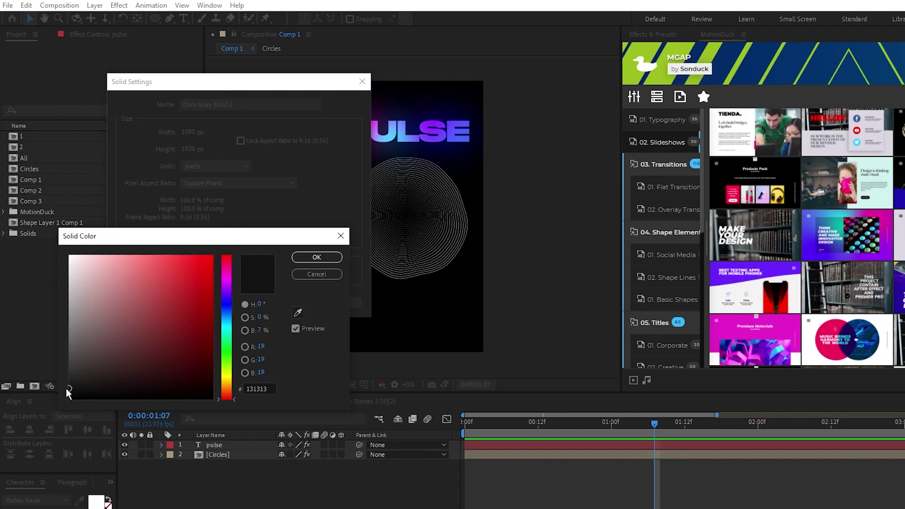
{"action": "left_click", "coordinate": [317, 256]}
{"action": "left_click", "coordinate": [281, 301]}
- Place the dark gray solid below the Circles layer and rename it BG
{"action": "left_click_drag", "start_coordinate": [233, 445], "coordinate": [230, 471]}
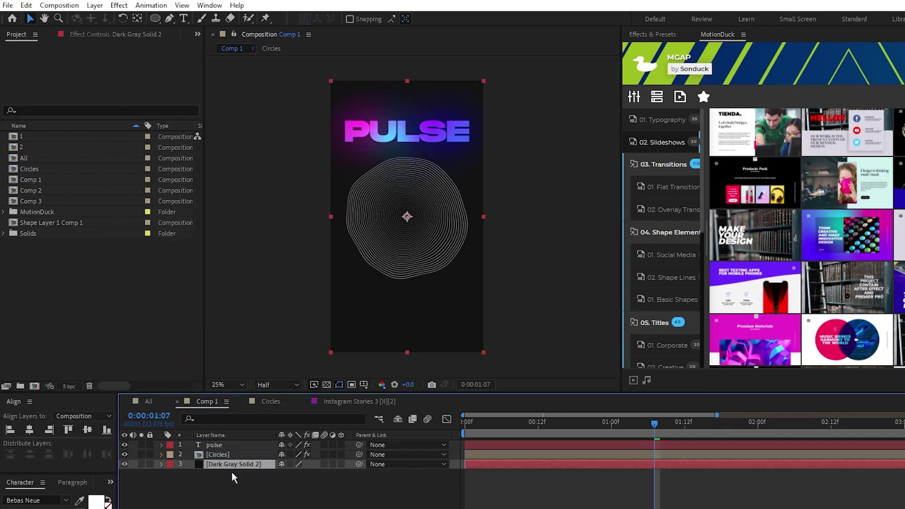
{"action": "key", "text": "Return"}
{"action": "type", "text": "BG"}
{"action": "left_click", "coordinate": [228, 475]}
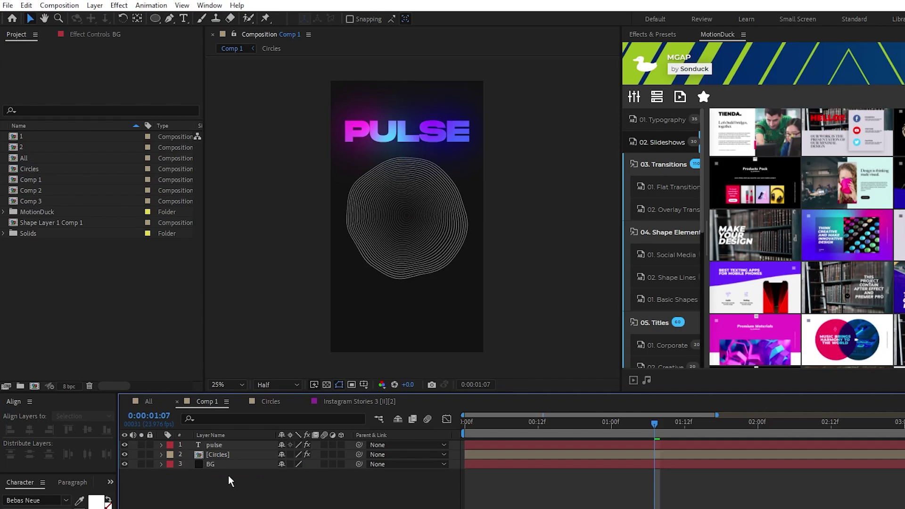
- Apply the Noise effect to the BG layer
{"action": "left_click", "coordinate": [225, 464]}
{"action": "left_click", "coordinate": [119, 5]}
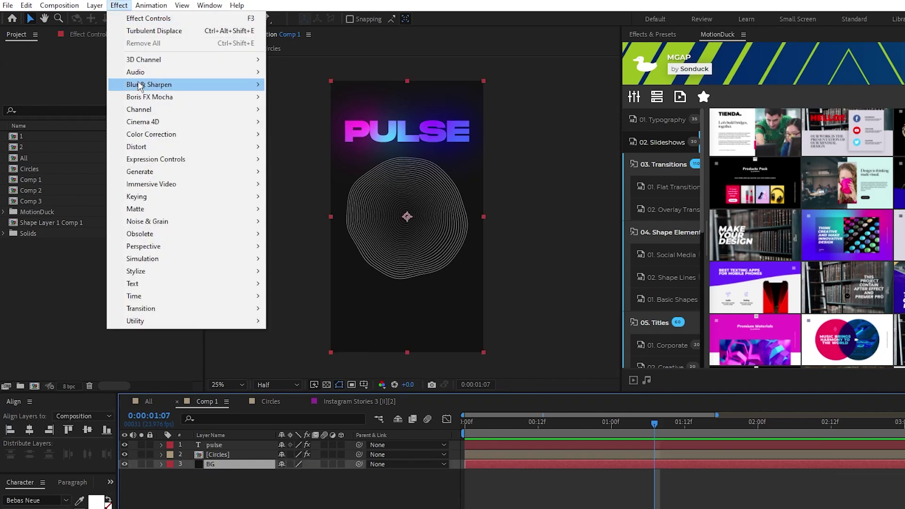
{"action": "mouse_move", "coordinate": [165, 221]}
{"action": "left_click", "coordinate": [298, 295]}
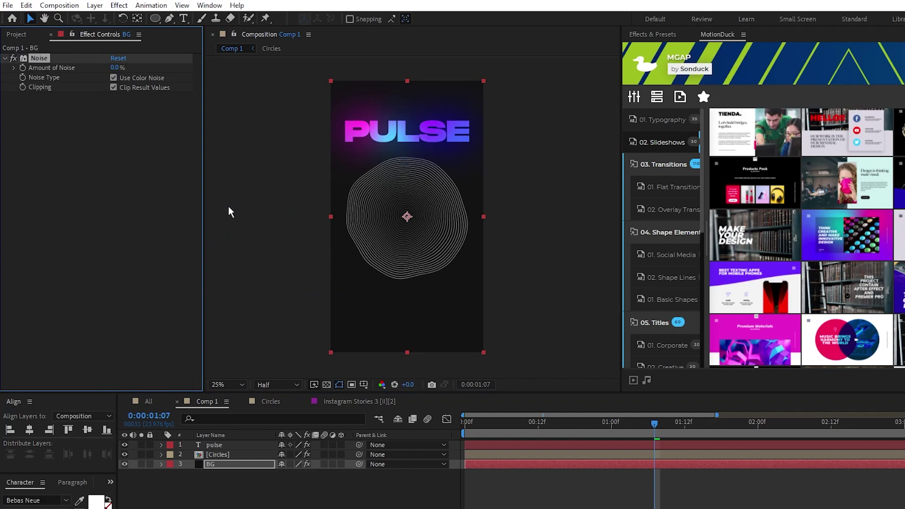
- Set the BG layer's noise amount to 5% and turn off color noise
{"action": "left_click", "coordinate": [115, 67]}
{"action": "type", "text": "5"}
{"action": "key", "text": "Return"}
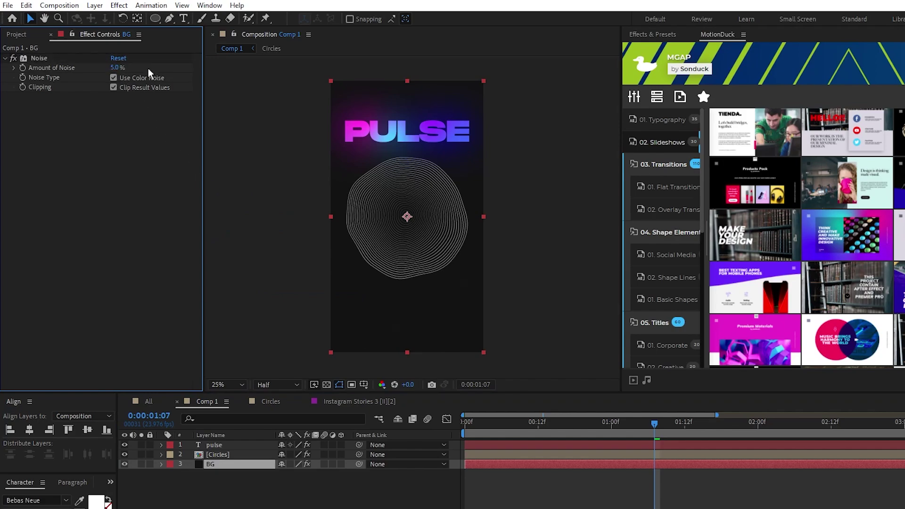
{"action": "left_click", "coordinate": [113, 78]}
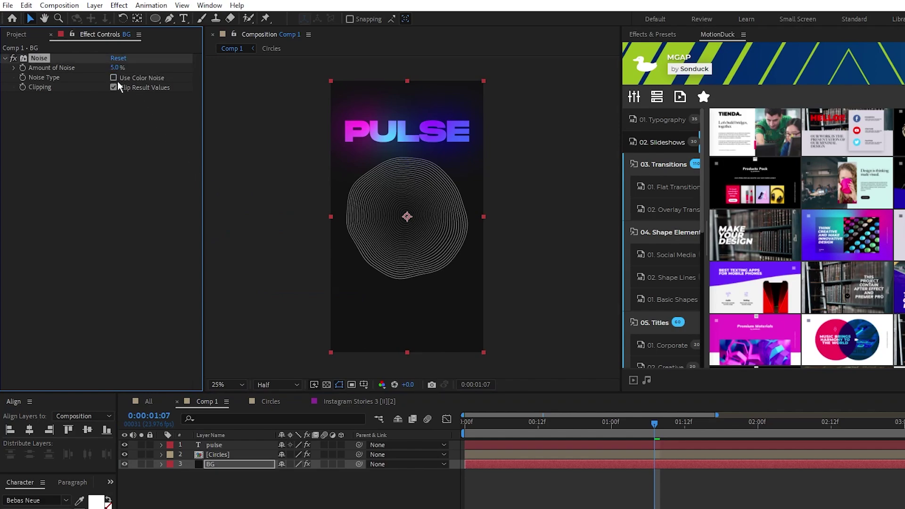
- Try a noise amount of 25% on the BG layer and undo it
{"action": "key", "text": "period"}
{"action": "mouse_move", "coordinate": [115, 68]}
{"action": "left_mouse_down"}
{"action": "mouse_move", "coordinate": [132, 69]}
{"action": "mouse_move", "coordinate": [103, 73]}
{"action": "left_mouse_up"}
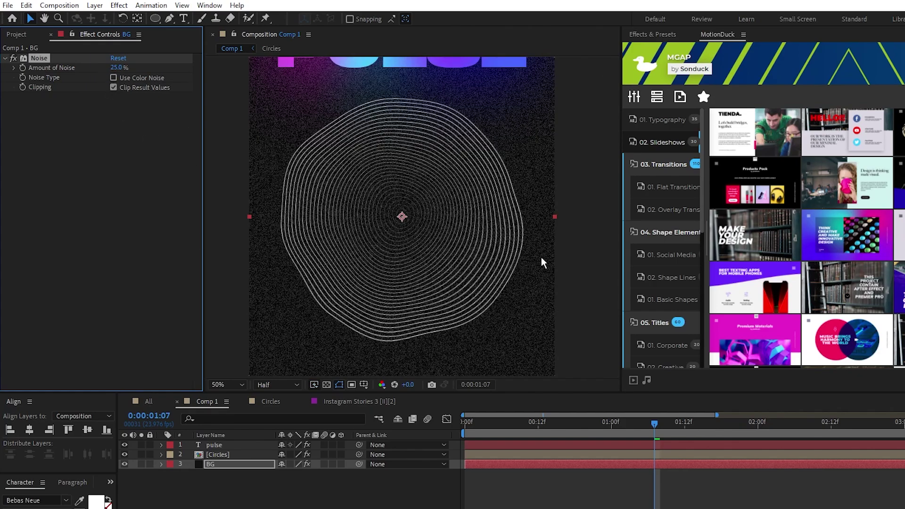
{"action": "key", "text": "ctrl+z"}
{"action": "left_click", "coordinate": [263, 474]}
{"action": "scroll", "coordinate": [394, 226], "scroll_direction": "down", "scroll_amount": 2}
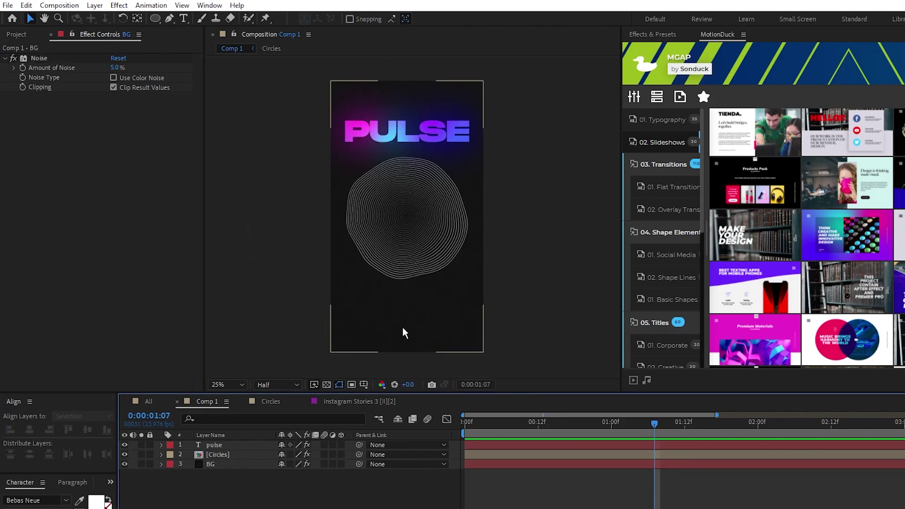
- Preview the composition from 0:00 and examine the circles over the noisy background up close
{"action": "left_click_drag", "start_coordinate": [470, 423], "coordinate": [446, 423]}
{"action": "key", "text": "space"}
{"action": "scroll", "coordinate": [412, 218], "scroll_direction": "up", "scroll_amount": 2}
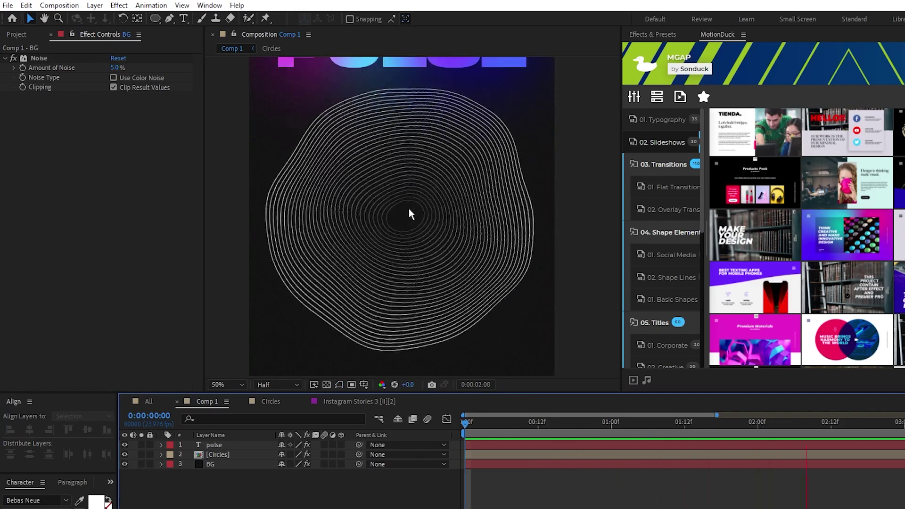
{"action": "scroll", "coordinate": [414, 222], "scroll_direction": "down", "scroll_amount": 2}
{"action": "key", "text": "space"}
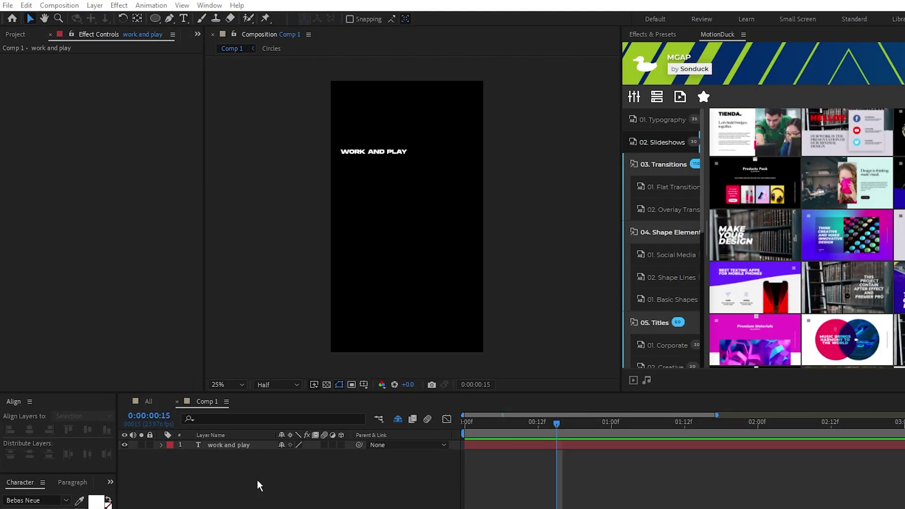
- Apply the CC RepeTile effect to the work and play text layer
{"action": "left_click", "coordinate": [231, 444]}
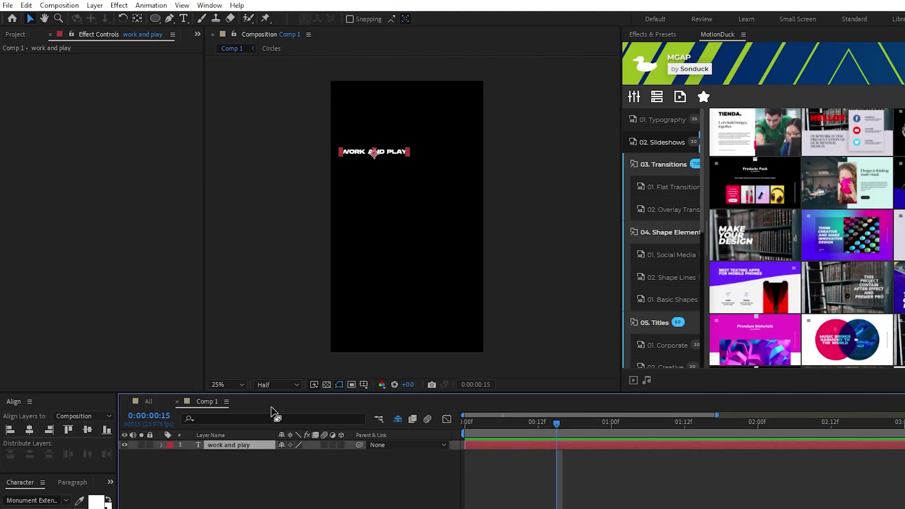
{"action": "key", "text": "period"}
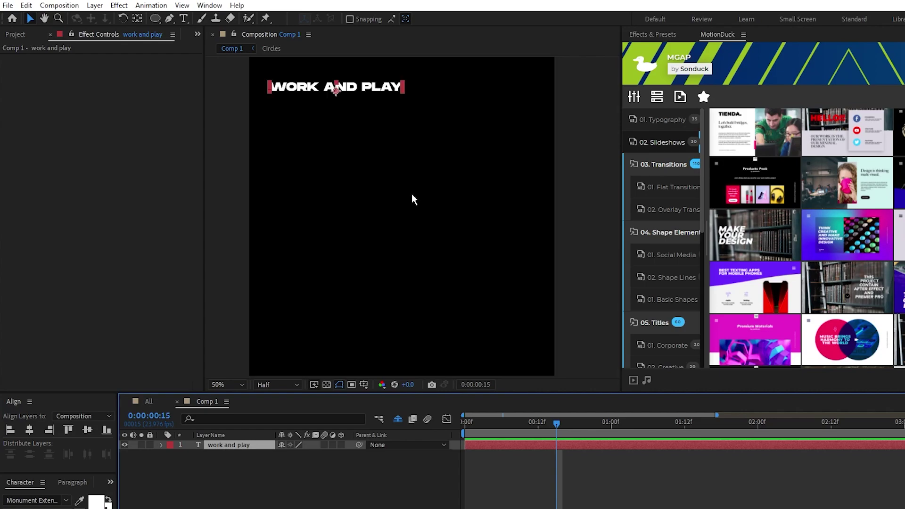
{"action": "left_click", "coordinate": [120, 6]}
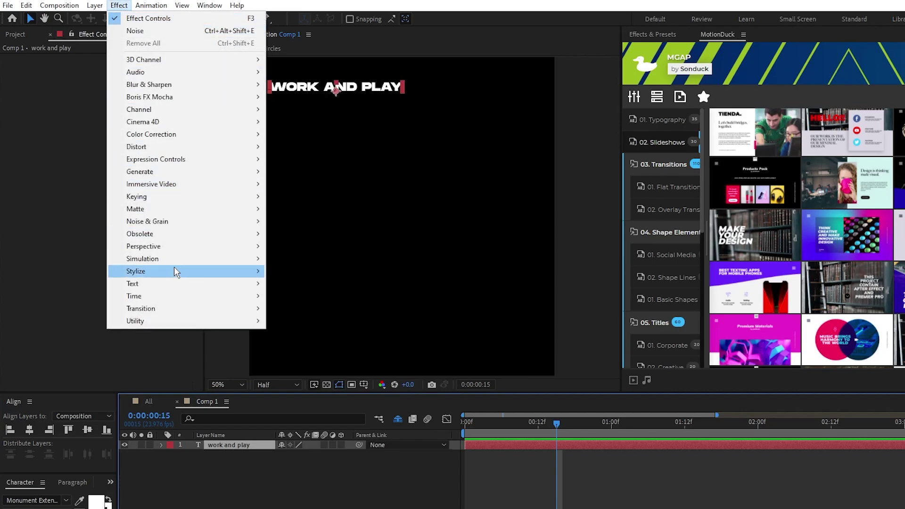
{"action": "mouse_move", "coordinate": [174, 270]}
{"action": "left_click", "coordinate": [333, 383]}
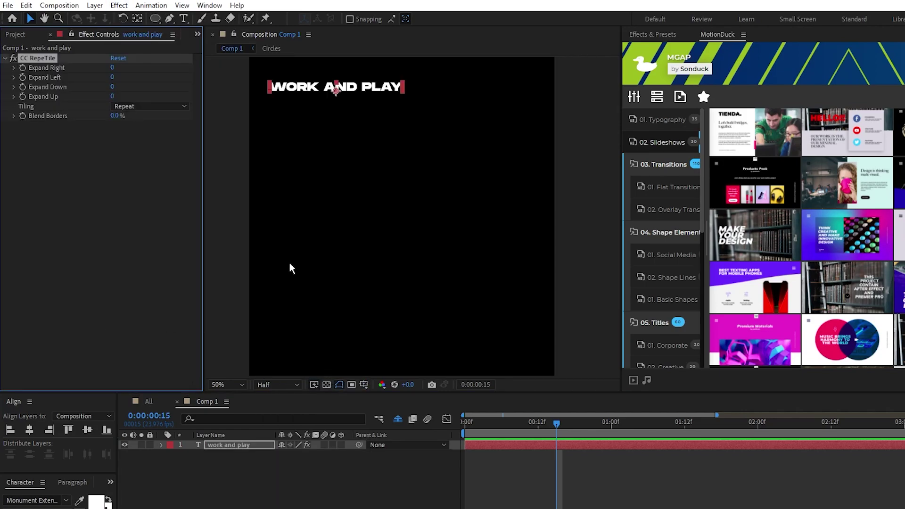
- Add the Liquify effect to the work and play text layer
{"action": "left_click", "coordinate": [119, 5]}
{"action": "mouse_move", "coordinate": [173, 146]}
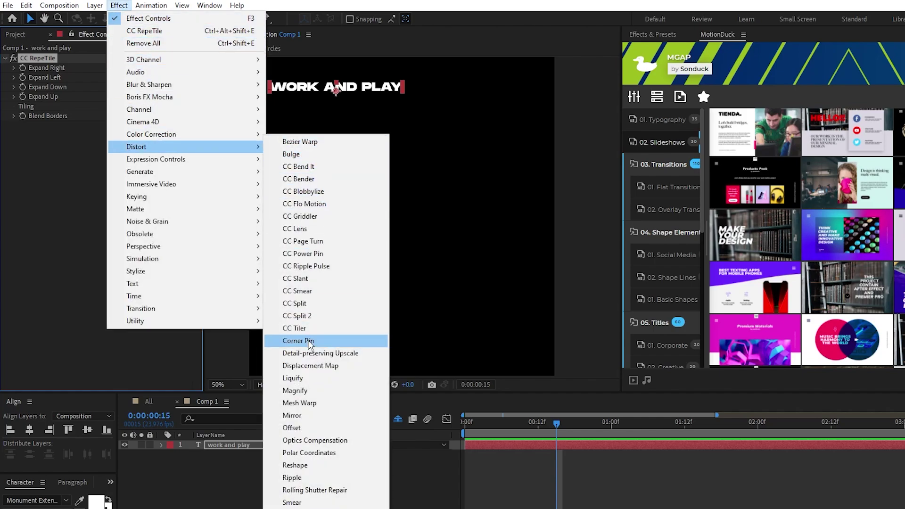
{"action": "left_click", "coordinate": [301, 378]}
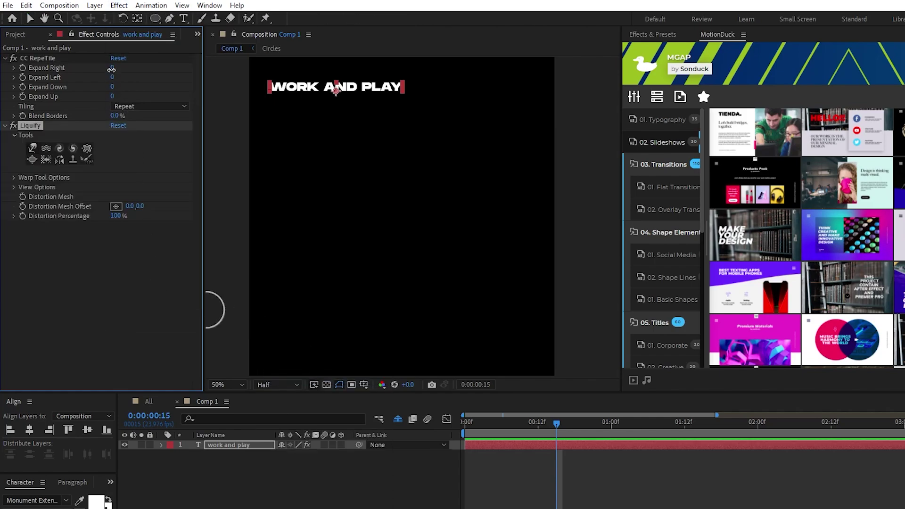
- Tile the text with CC RepeTile, setting Expand Right to 474 and Expand Down to 920
{"action": "left_click_drag", "start_coordinate": [111, 69], "coordinate": [156, 80]}
{"action": "left_click_drag", "start_coordinate": [396, 112], "coordinate": [391, 117]}
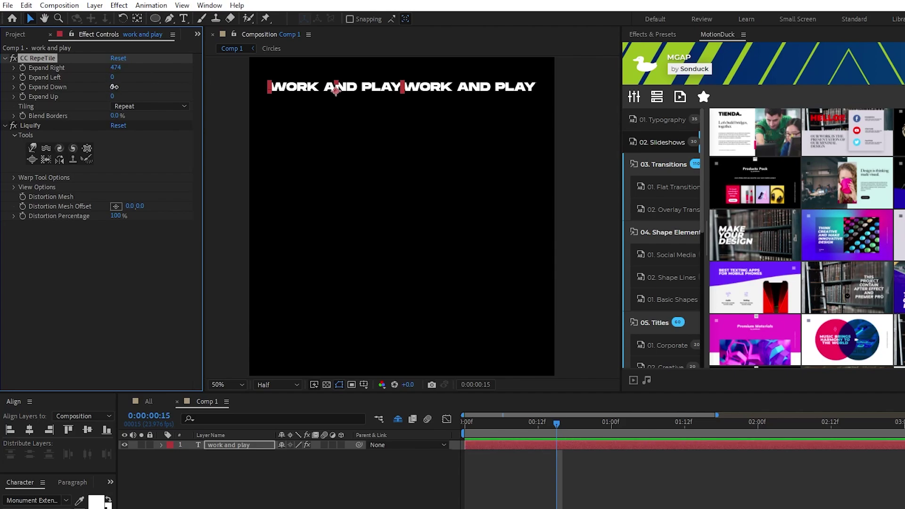
{"action": "left_click_drag", "start_coordinate": [114, 87], "coordinate": [284, 184]}
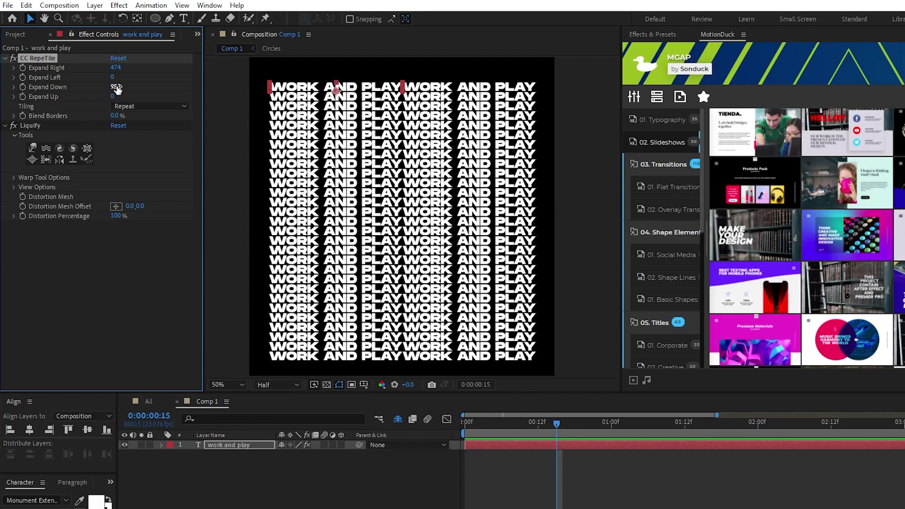
{"action": "left_click_drag", "start_coordinate": [116, 89], "coordinate": [109, 88]}
{"action": "left_click", "coordinate": [137, 86]}
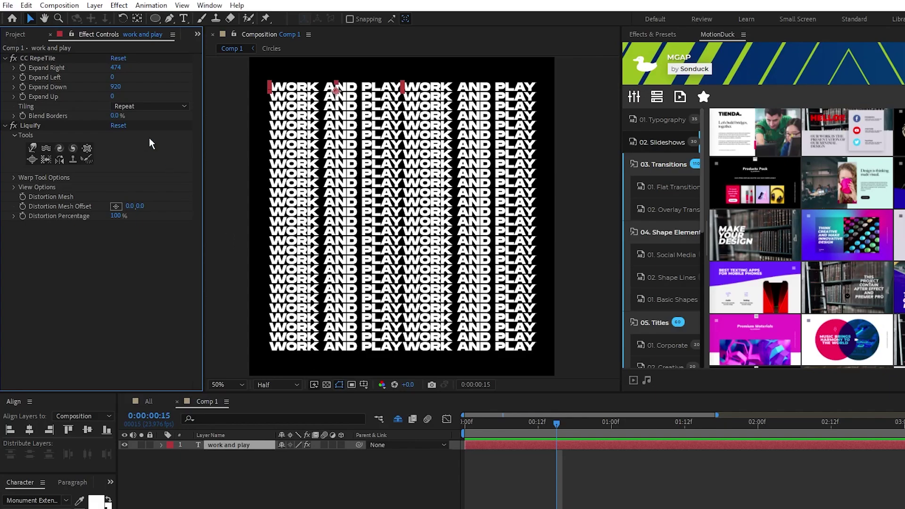
- Bloat the text around the first AND column's upper part using Liquify's Bloat tool with brush size 300
{"action": "left_click", "coordinate": [32, 160]}
{"action": "left_click", "coordinate": [14, 178]}
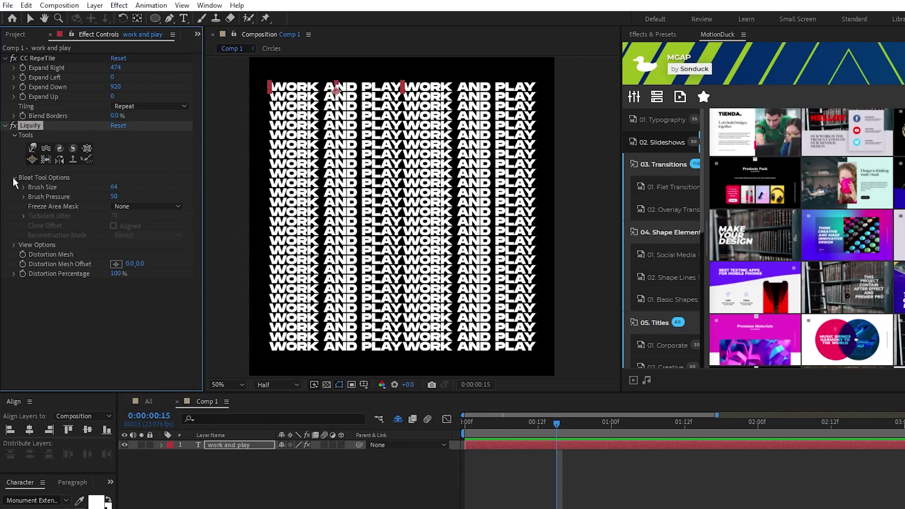
{"action": "type", "text": "300"}
{"action": "left_click", "coordinate": [347, 161]}
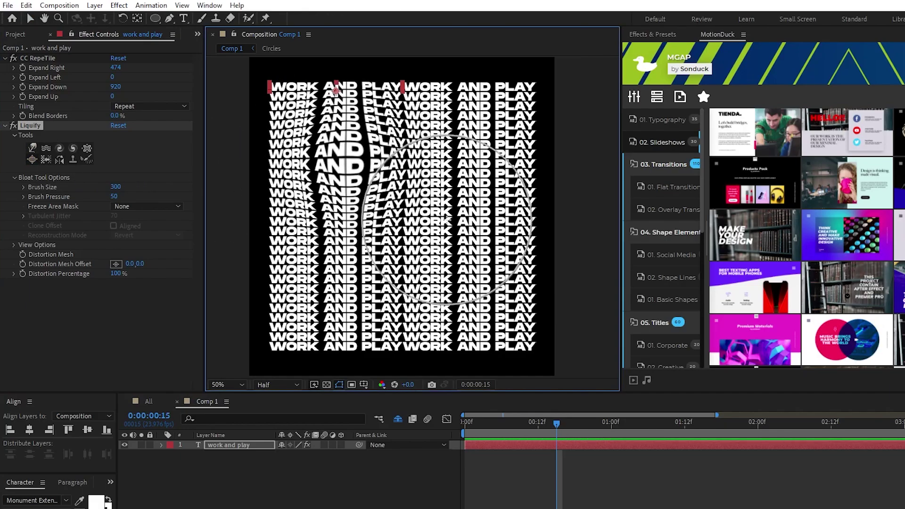
{"action": "left_click", "coordinate": [170, 343]}
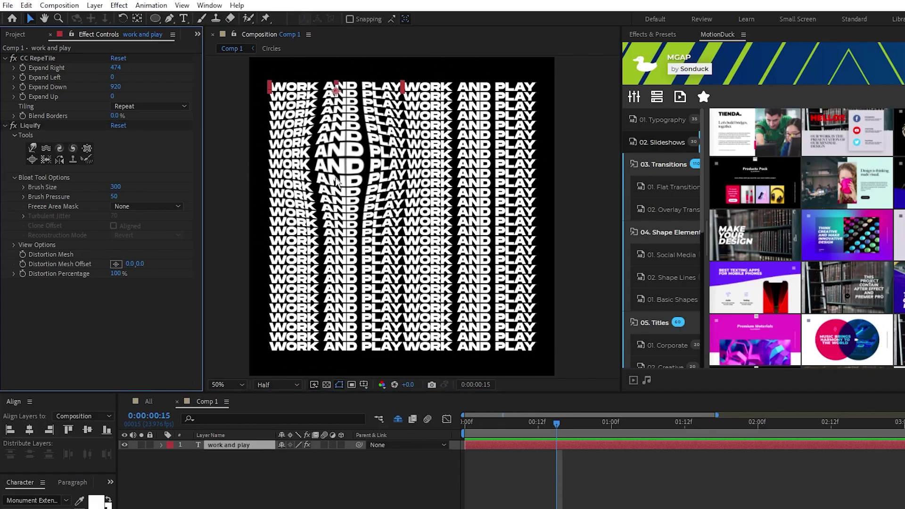
- Set a Distortion Mesh Offset keyframe at 0:00:00:00 and reveal it in the timeline
{"action": "key", "text": "Home"}
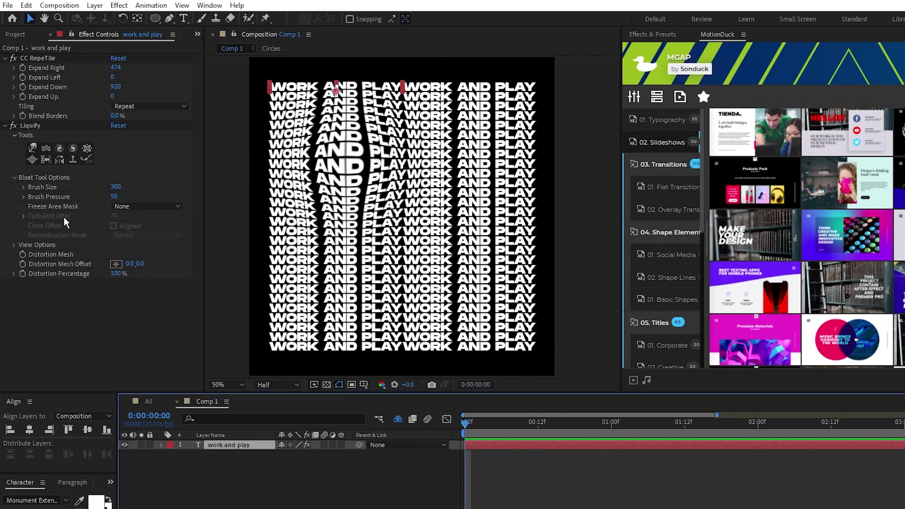
{"action": "left_click", "coordinate": [23, 264]}
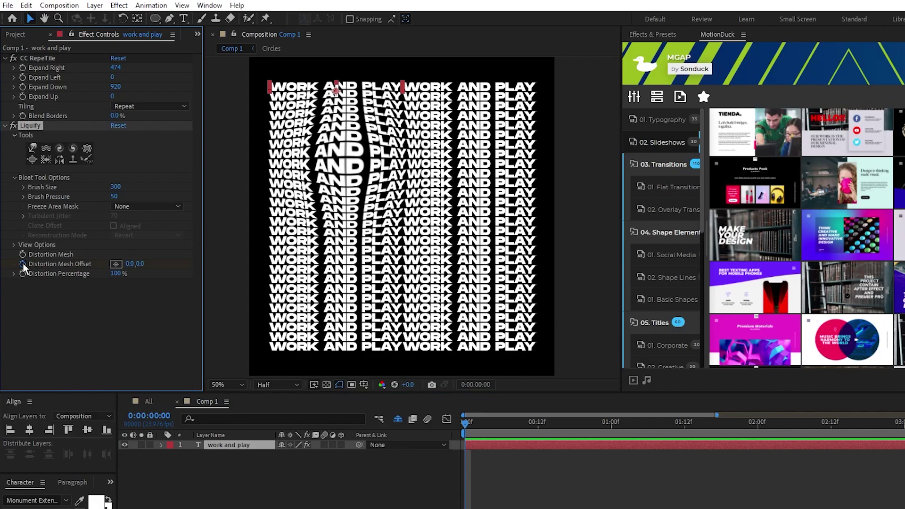
{"action": "left_click", "coordinate": [22, 264]}
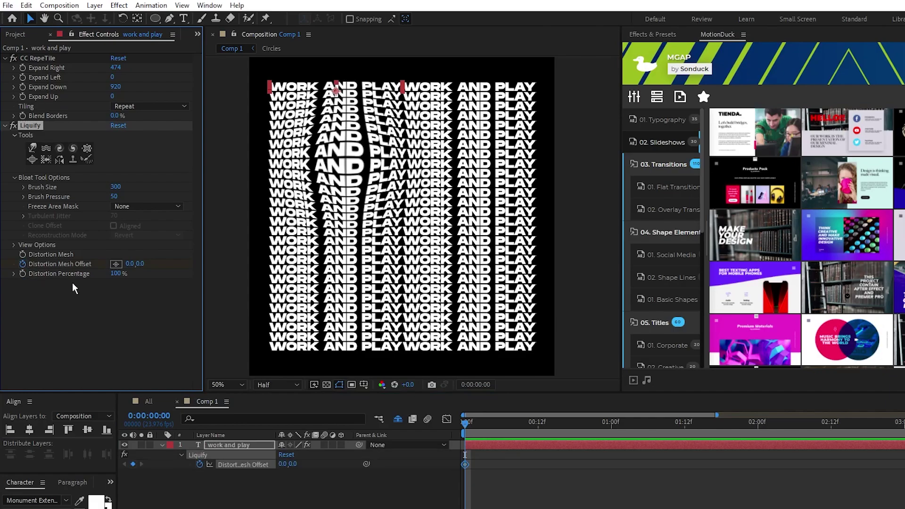
- At 0:00:00:20, set the Distortion Mesh Offset to 418, 447 so the bulge moves to the lower second AND column
{"action": "key", "text": "shift+Page_Down"}
{"action": "key", "text": "shift+Page_Down"}
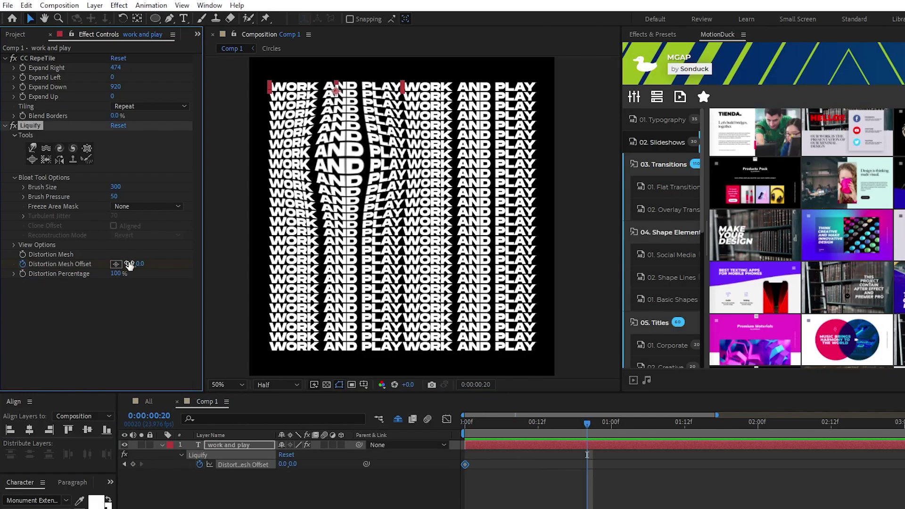
{"action": "left_click_drag", "start_coordinate": [130, 264], "coordinate": [384, 283]}
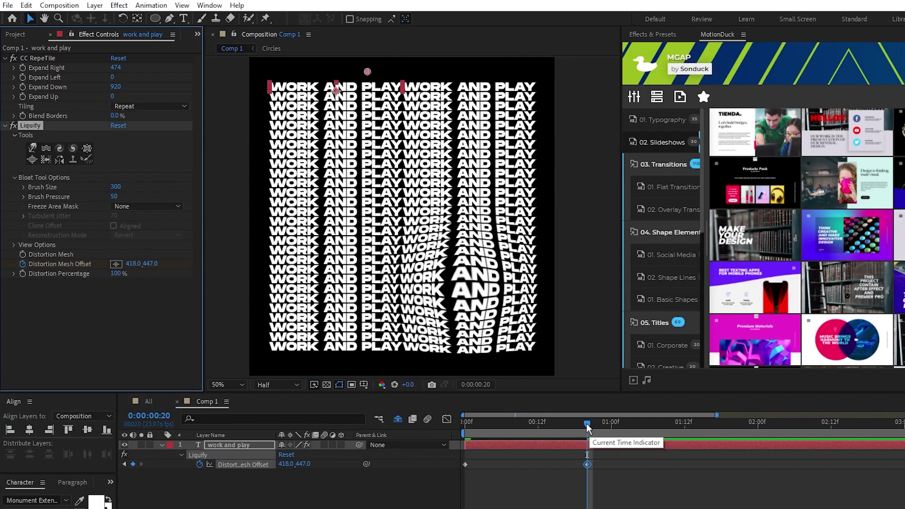
- Add a Distortion Mesh Offset hold keyframe with the same value at 0:00:01:01
{"action": "key", "text": "Page_Down"}
{"action": "key", "text": "Page_Down"}
{"action": "key", "text": "Page_Down"}
{"action": "key", "text": "Page_Down"}
{"action": "key", "text": "Page_Down"}
{"action": "left_click", "coordinate": [133, 464]}
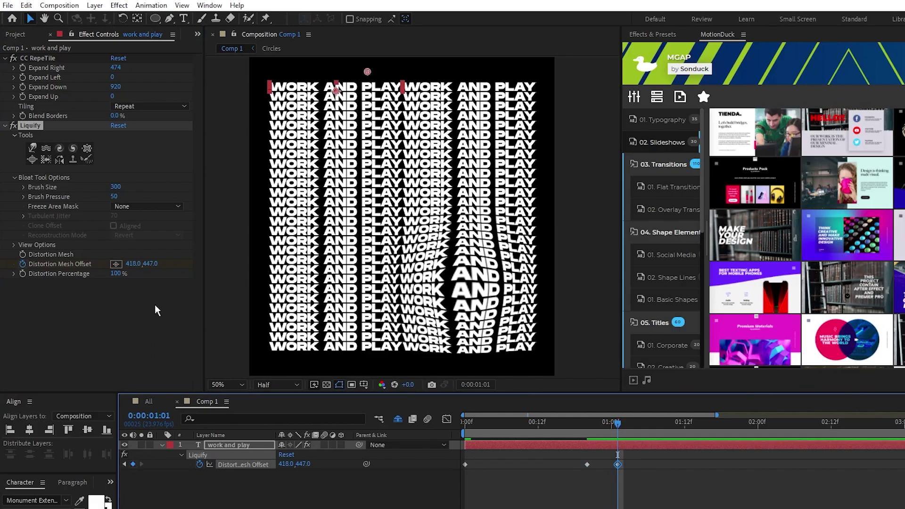
- At 0:00:01:21, set the Liquify Distortion Mesh Offset to 6, 142 so the bulge moves to the first AND column
{"action": "key", "text": "shift+Page_Down"}
{"action": "key", "text": "shift+Page_Down"}
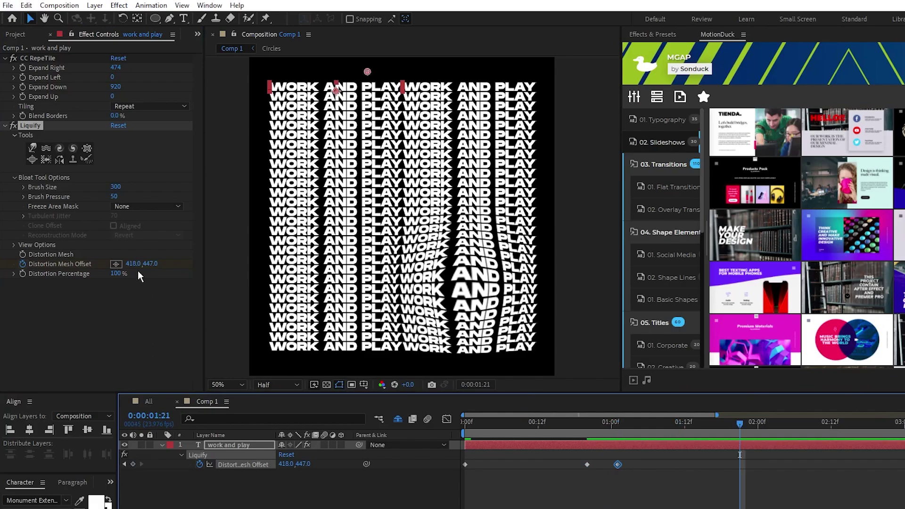
{"action": "left_click_drag", "start_coordinate": [133, 263], "coordinate": [26, 276]}
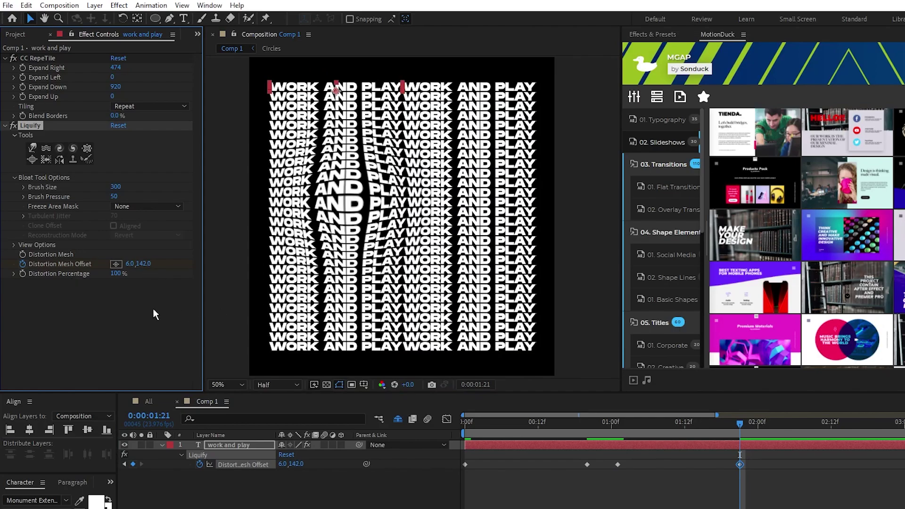
- Add a Distortion Mesh Offset hold keyframe with the same value five frames ahead, at 0:00:02:02
{"action": "key", "text": "Page_Down"}
{"action": "key", "text": "Page_Down"}
{"action": "key", "text": "Page_Down"}
{"action": "key", "text": "Page_Down"}
{"action": "key", "text": "Page_Down"}
{"action": "left_click", "coordinate": [133, 464]}
- At 0:00:02:22, set the Distortion Mesh Offset to 391, 20 so the bulge moves to the upper second AND column
{"action": "key", "text": "shift+Page_Down"}
{"action": "key", "text": "shift+Page_Down"}
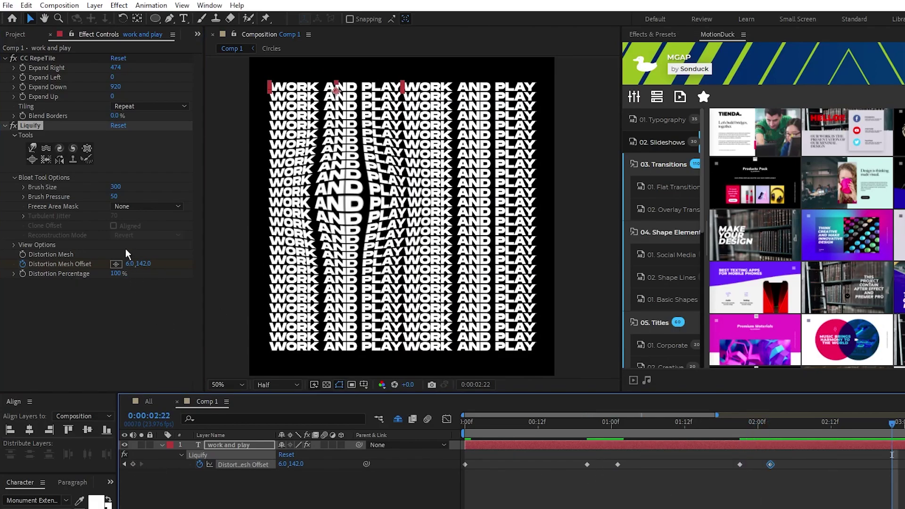
{"action": "left_click_drag", "start_coordinate": [130, 264], "coordinate": [94, 252]}
- Preview the moving Liquify bulge from the start of the composition
{"action": "left_click_drag", "start_coordinate": [473, 424], "coordinate": [456, 426]}
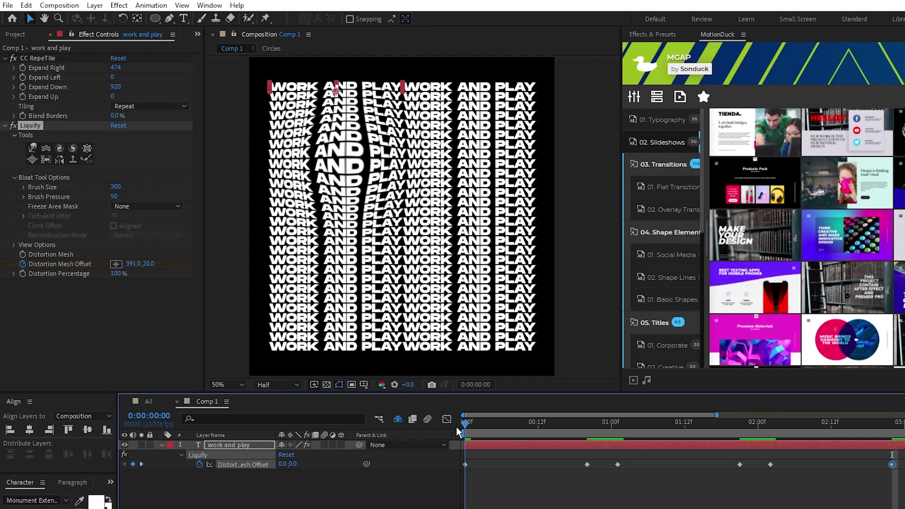
{"action": "key", "text": "space"}
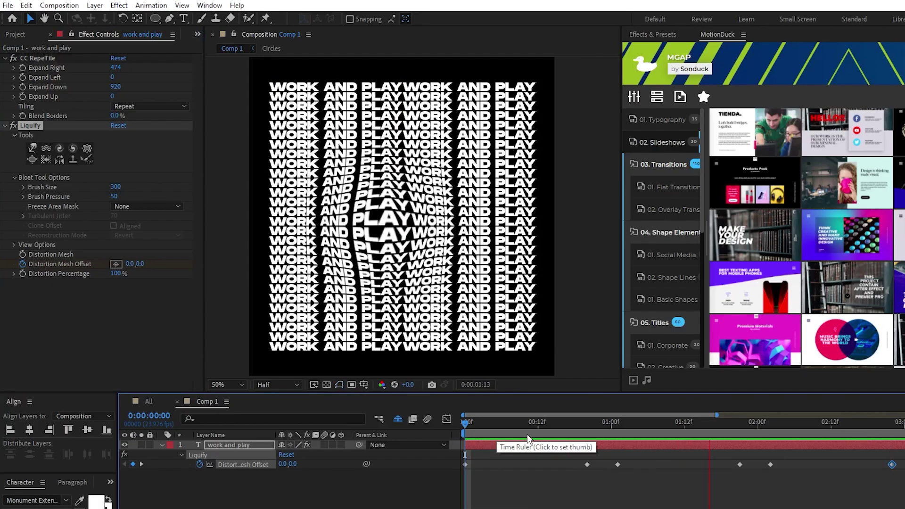
{"action": "left_click_drag", "start_coordinate": [542, 428], "coordinate": [457, 428]}
{"action": "key", "text": "space"}
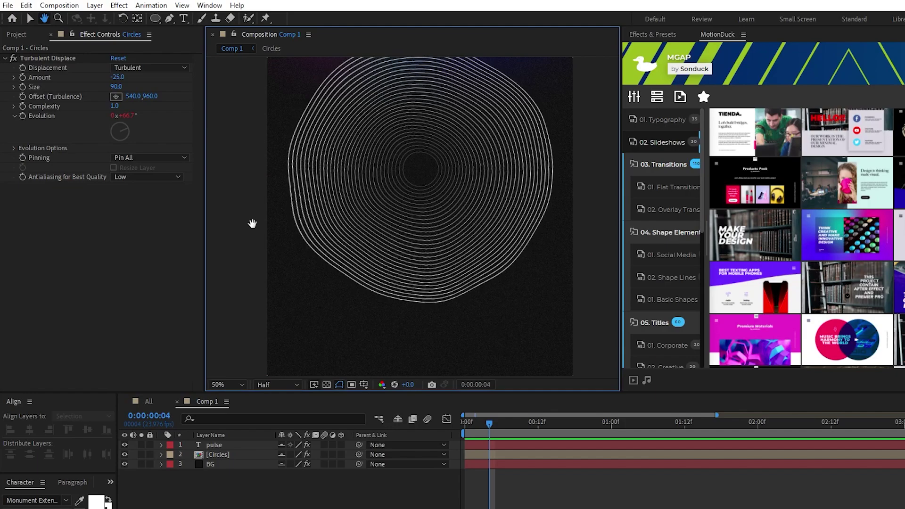
- Add a small two-line text reading "FC/DC" and "CONVERION HOLDER 04_09" above the PULSE title
{"action": "scroll", "coordinate": [412, 277], "scroll_direction": "down", "scroll_amount": 2}
{"action": "mouse_move", "coordinate": [423, 311]}
{"action": "left_mouse_down"}
{"action": "mouse_move", "coordinate": [410, 232]}
{"action": "mouse_move", "coordinate": [423, 327]}
{"action": "left_mouse_up"}
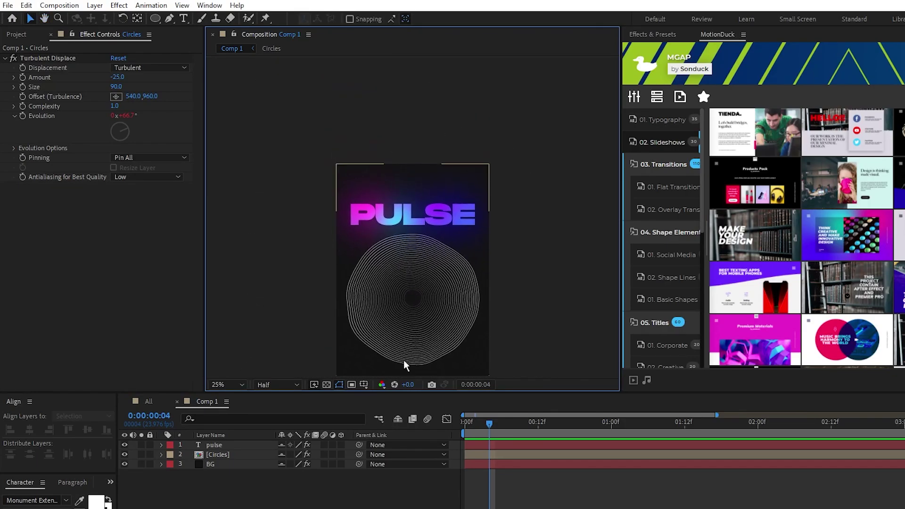
{"action": "scroll", "coordinate": [355, 219], "scroll_direction": "up", "scroll_amount": 2}
{"action": "left_click_drag", "start_coordinate": [325, 243], "coordinate": [314, 285]}
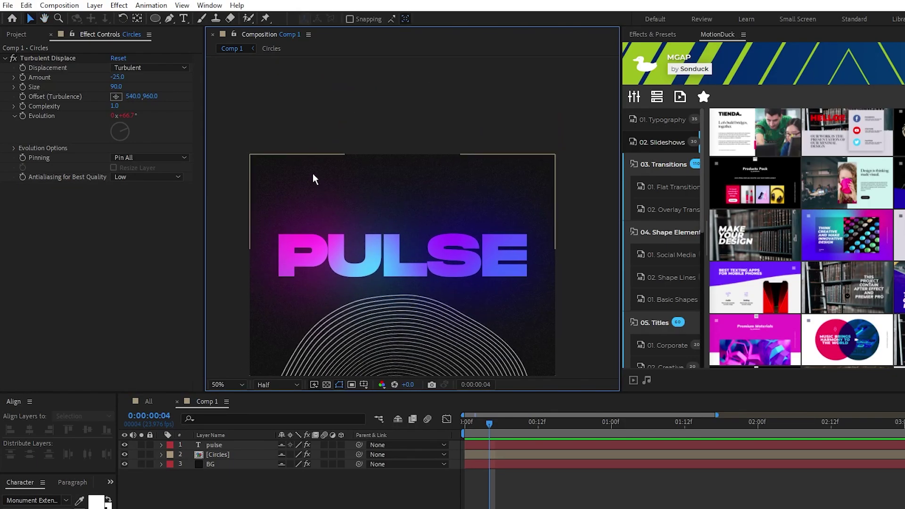
{"action": "left_click", "coordinate": [183, 19]}
{"action": "left_click", "coordinate": [300, 201]}
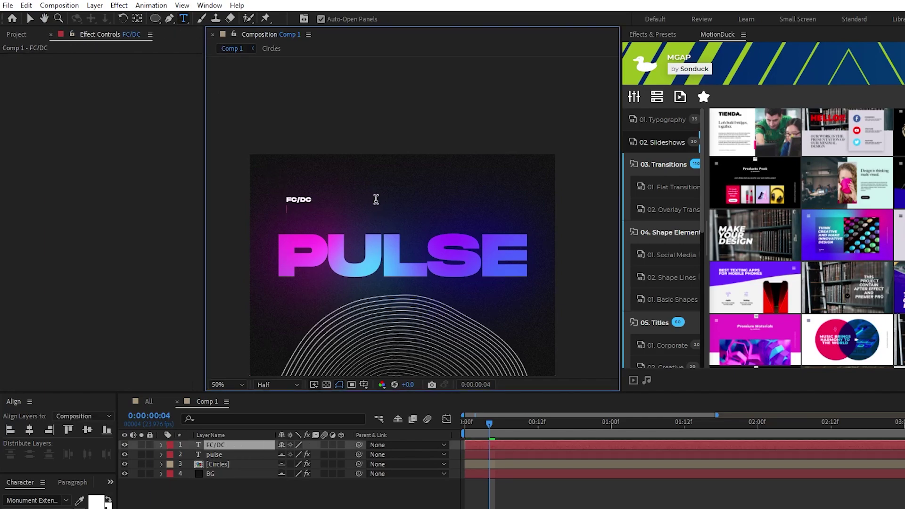
{"action": "type", "text": "FC/DC"}
{"action": "type", "text": "CONVERION HOLDER 04_"}
{"action": "left_click", "coordinate": [30, 19]}
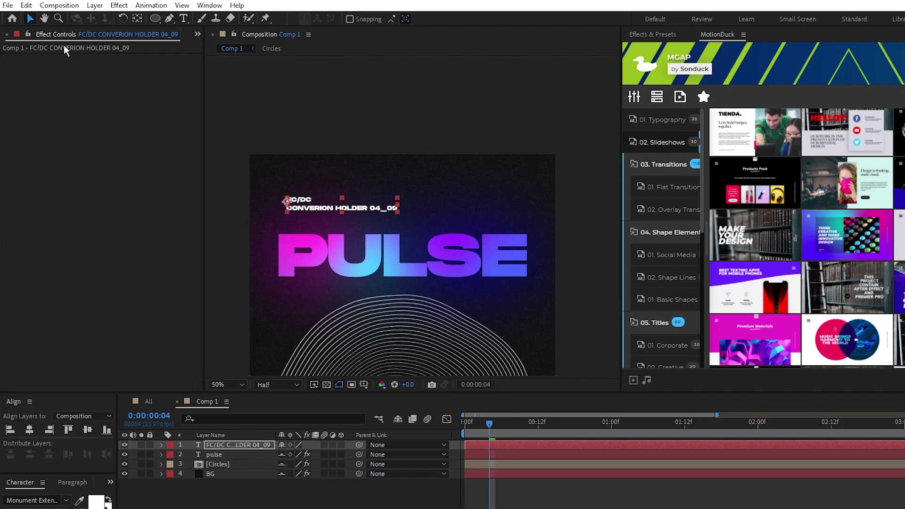
- Reposition the small two-line text directly above PULSE, flush with the title's left edge
{"action": "scroll", "coordinate": [268, 232], "scroll_direction": "up", "scroll_amount": 1}
{"action": "left_click_drag", "start_coordinate": [268, 233], "coordinate": [468, 206]}
{"action": "left_click_drag", "start_coordinate": [398, 177], "coordinate": [381, 202]}
{"action": "key", "text": "Caps_Lock"}
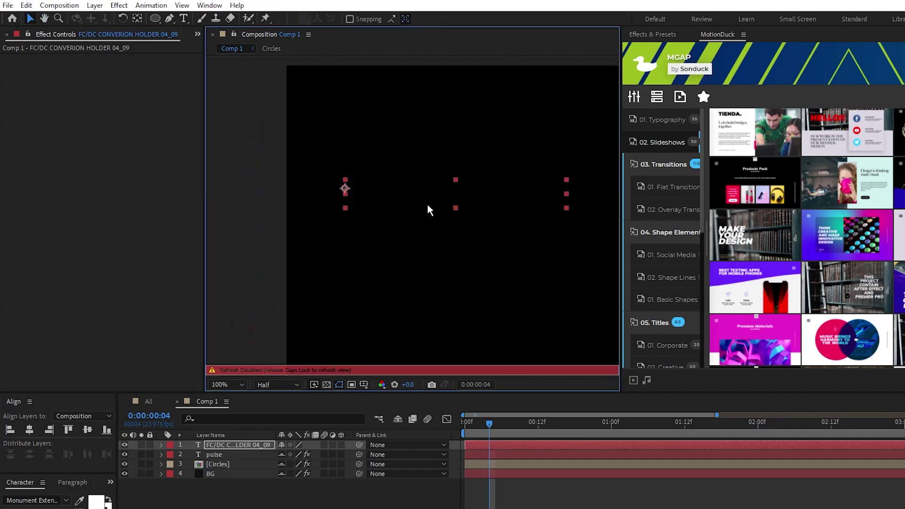
{"action": "key", "text": "Caps_Lock"}
{"action": "scroll", "coordinate": [428, 204], "scroll_direction": "down", "scroll_amount": 1}
{"action": "left_click_drag", "start_coordinate": [429, 271], "coordinate": [386, 247]}
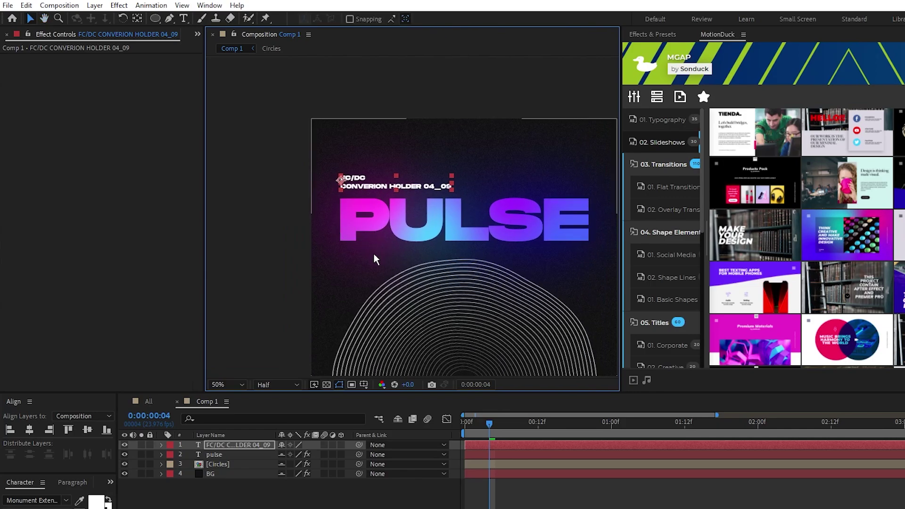
{"action": "left_click_drag", "start_coordinate": [358, 278], "coordinate": [288, 207]}
{"action": "left_click", "coordinate": [569, 208]}
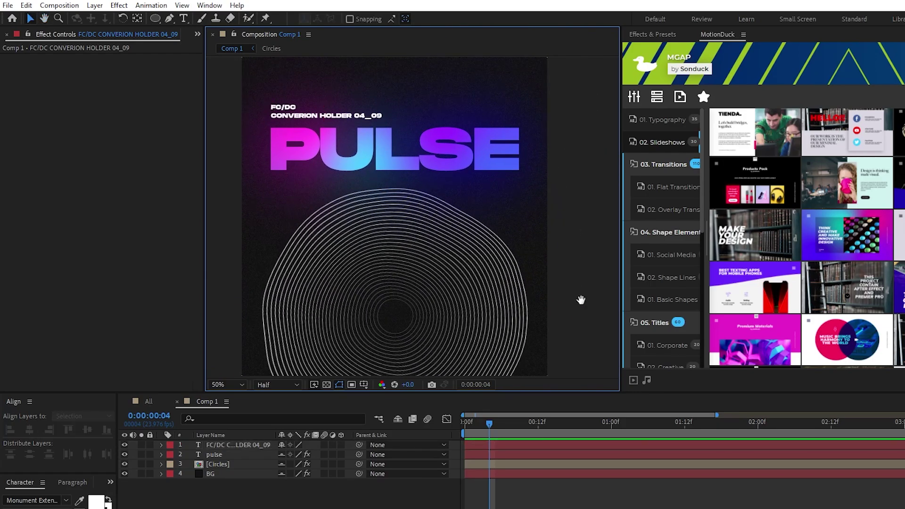
- Add a two-line text reading "STEAM STREETS 22'3" and "WEBSITE.COM" below the circles
{"action": "scroll", "coordinate": [581, 299], "scroll_direction": "down", "scroll_amount": 5}
{"action": "key", "text": "ctrl+t"}
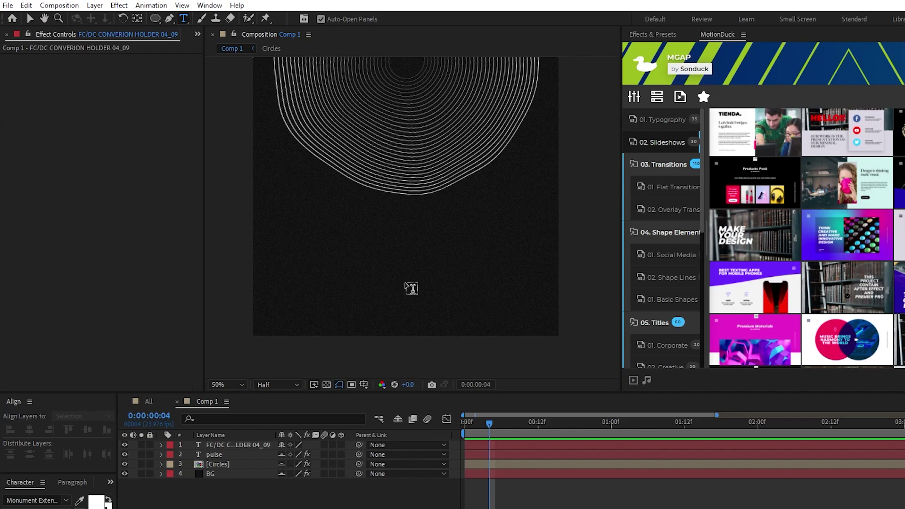
{"action": "left_click", "coordinate": [366, 264]}
{"action": "type", "text": "STEAM STREETS"}
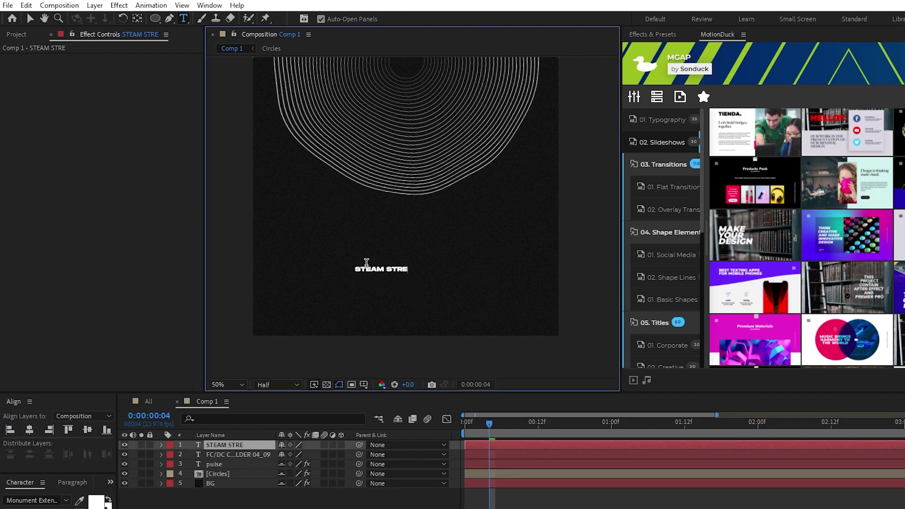
{"action": "key", "text": "Return"}
{"action": "type", "text": "22'3 WEBSITE.COM"}
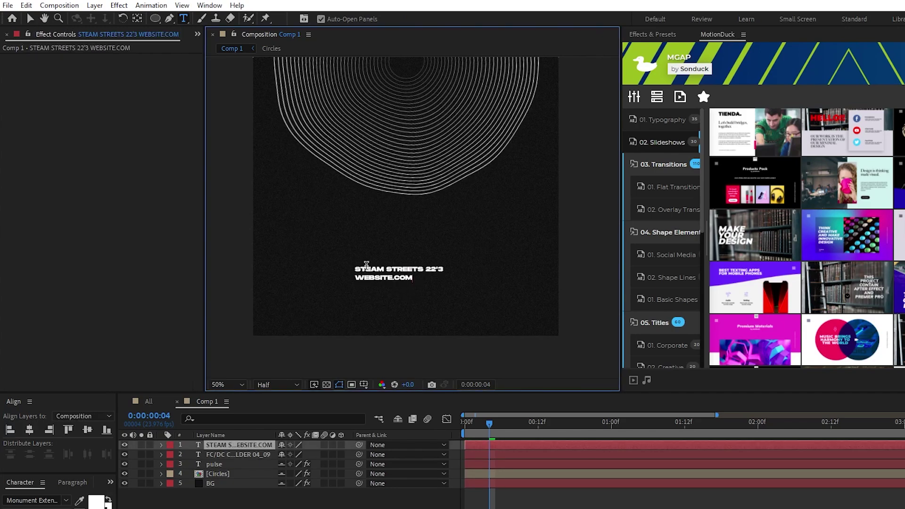
{"action": "key", "text": "Escape"}
- Draw a small rectangle with a solid white fill just left of the STEAM STREETS text
{"action": "left_click", "coordinate": [157, 22]}
{"action": "left_click", "coordinate": [194, 20]}
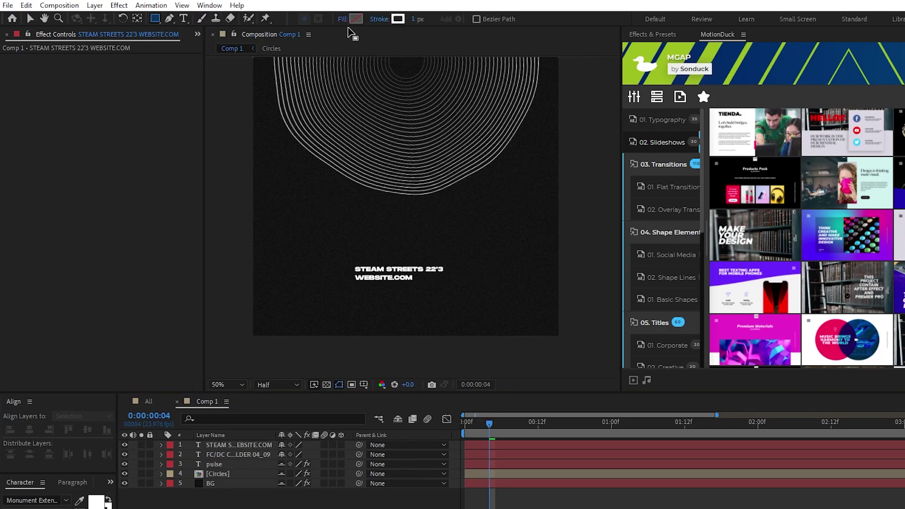
{"action": "left_click", "coordinate": [343, 19]}
{"action": "left_click", "coordinate": [311, 106]}
{"action": "left_click", "coordinate": [350, 167]}
{"action": "left_click", "coordinate": [355, 19]}
{"action": "left_click_drag", "start_coordinate": [209, 270], "coordinate": [66, 251]}
{"action": "left_click", "coordinate": [315, 257]}
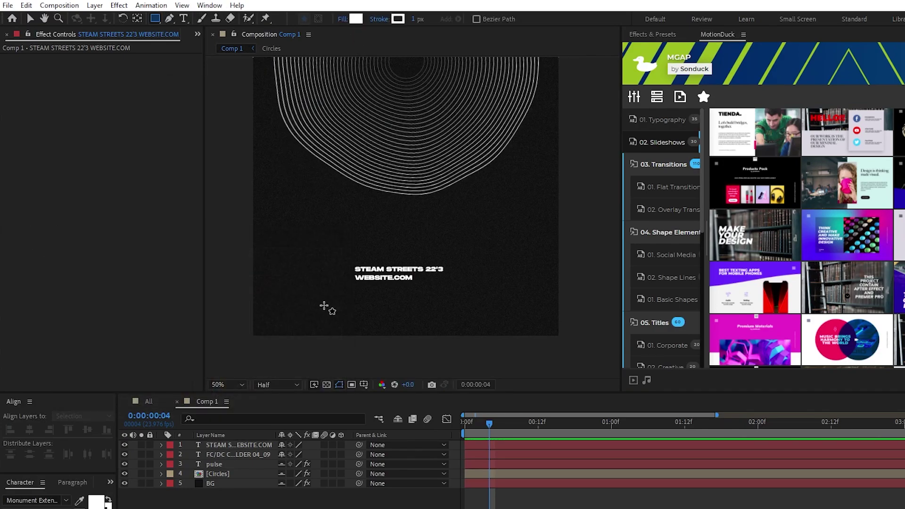
{"action": "scroll", "coordinate": [358, 266], "scroll_direction": "up", "scroll_amount": 1}
{"action": "mouse_move", "coordinate": [341, 256]}
{"action": "left_mouse_down"}
{"action": "mouse_move", "coordinate": [412, 205]}
{"action": "mouse_move", "coordinate": [330, 255]}
{"action": "left_mouse_up"}
{"action": "scroll", "coordinate": [428, 208], "scroll_direction": "down", "scroll_amount": 2}
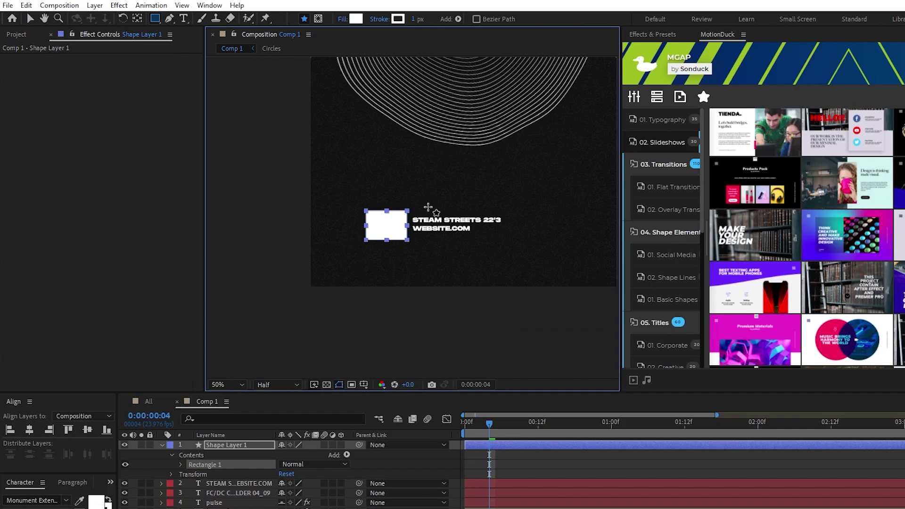
- Move the white rectangle and the STEAM STREETS text together beneath the circles, to positions 651, 812 and 471, 1544
{"action": "left_click", "coordinate": [259, 446]}
{"action": "left_click", "coordinate": [162, 445]}
{"action": "left_click", "coordinate": [234, 454], "text": "shift"}
{"action": "left_click", "coordinate": [237, 446]}
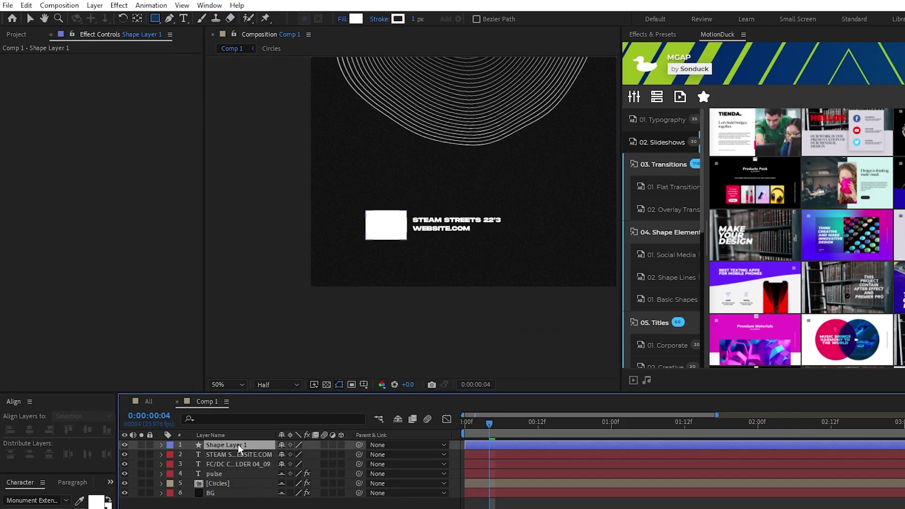
{"action": "key", "text": "v"}
{"action": "left_click", "coordinate": [234, 454], "text": "shift"}
{"action": "key", "text": "p"}
{"action": "mouse_move", "coordinate": [285, 455]}
{"action": "left_mouse_down"}
{"action": "mouse_move", "coordinate": [370, 455]}
{"action": "mouse_move", "coordinate": [210, 456]}
{"action": "mouse_move", "coordinate": [275, 457]}
{"action": "left_mouse_up"}
{"action": "left_click_drag", "start_coordinate": [479, 236], "coordinate": [399, 343]}
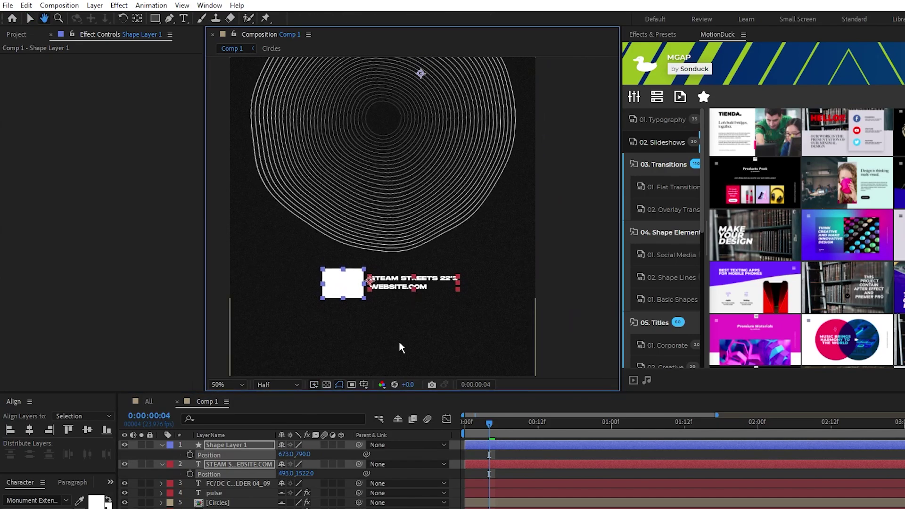
{"action": "key", "text": "shift+Left"}
{"action": "key", "text": "shift+Down"}
{"action": "key", "text": "Down"}
- Deselect the layers and preview the whole PULSE poster from the start of the composition
{"action": "scroll", "coordinate": [410, 294], "scroll_direction": "down", "scroll_amount": 2}
{"action": "left_click", "coordinate": [474, 344]}
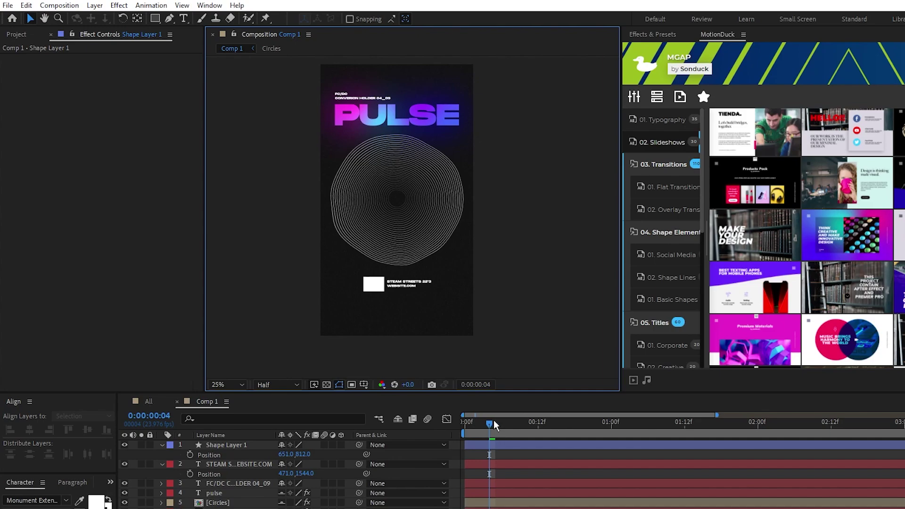
{"action": "left_click_drag", "start_coordinate": [491, 420], "coordinate": [445, 421]}
{"action": "key", "text": "space"}
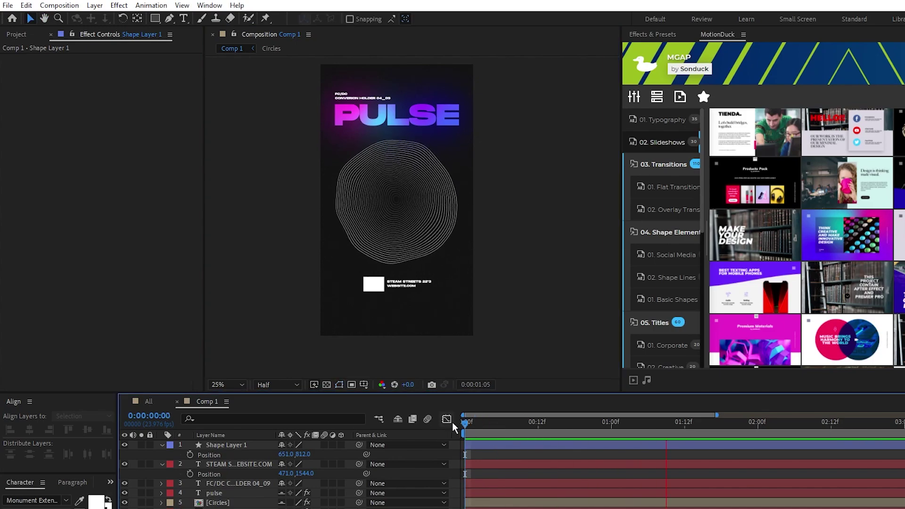